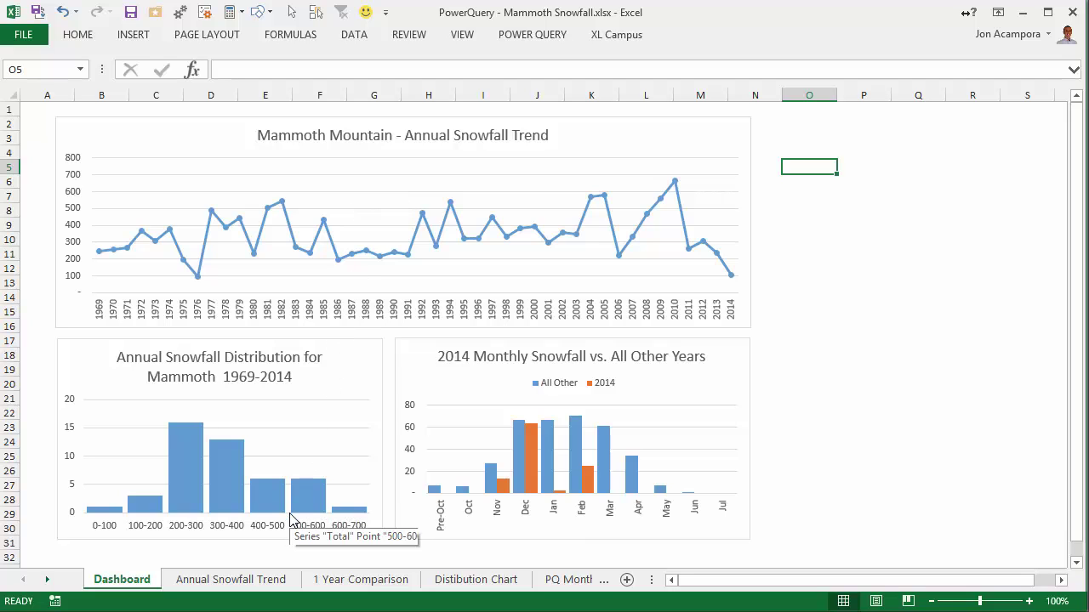
Look through the Annual Snowfall Trend, 1 Year Comparison and Distribution Chart sheets and the monthly Power Query output table
{"action": "left_click", "coordinate": [280, 581]}
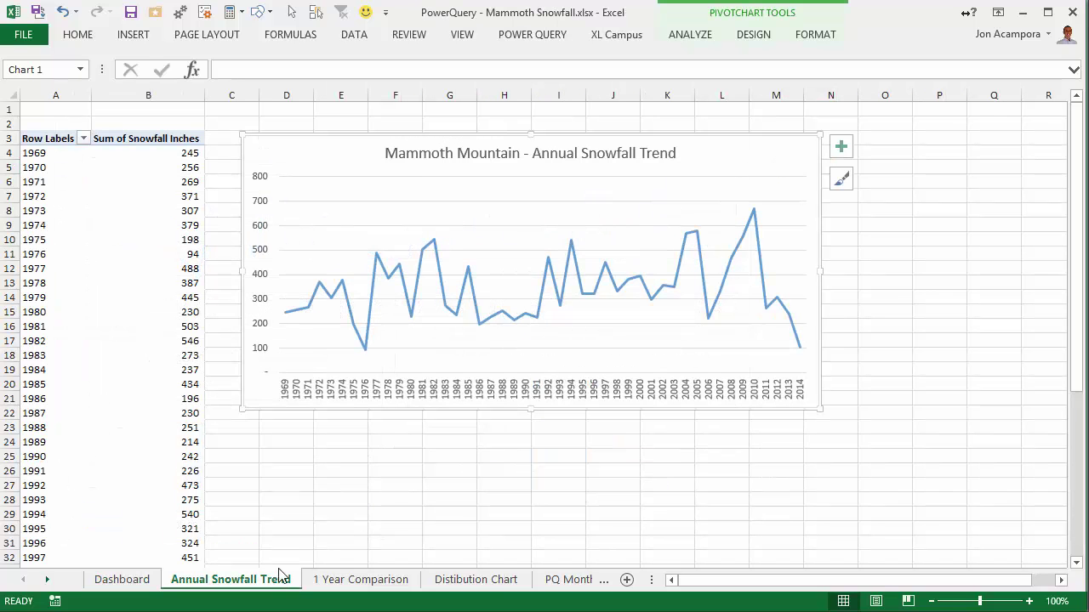
{"action": "left_click", "coordinate": [356, 582]}
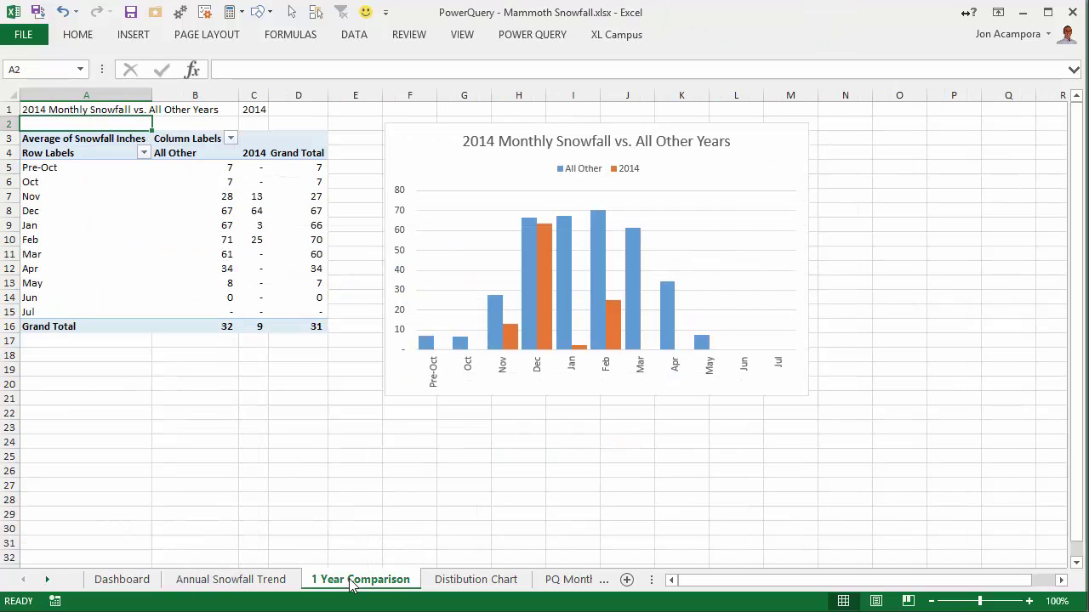
{"action": "left_click", "coordinate": [434, 582]}
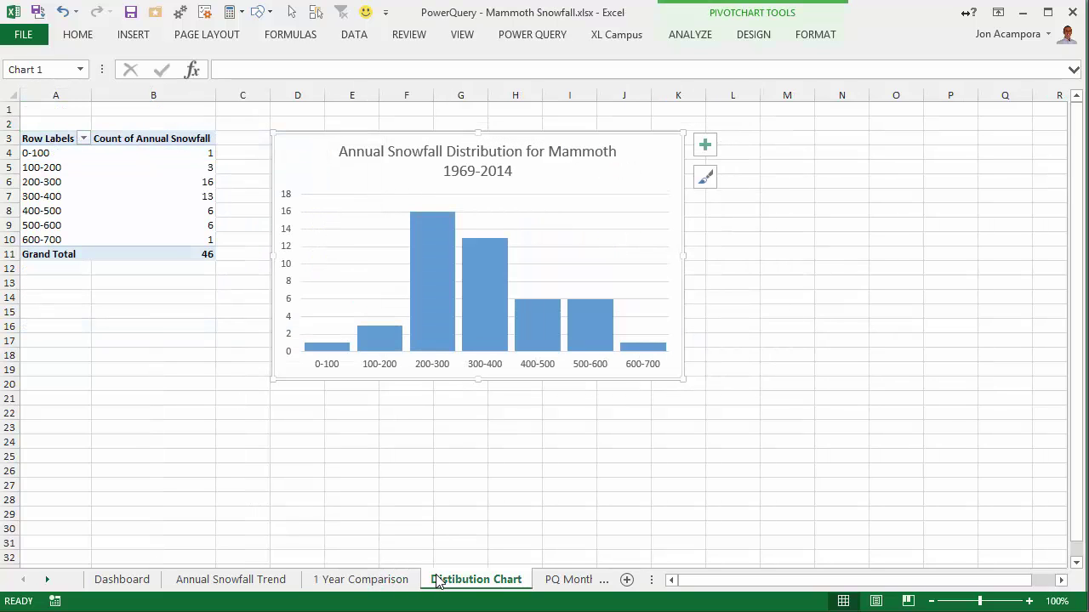
{"action": "left_click", "coordinate": [549, 579]}
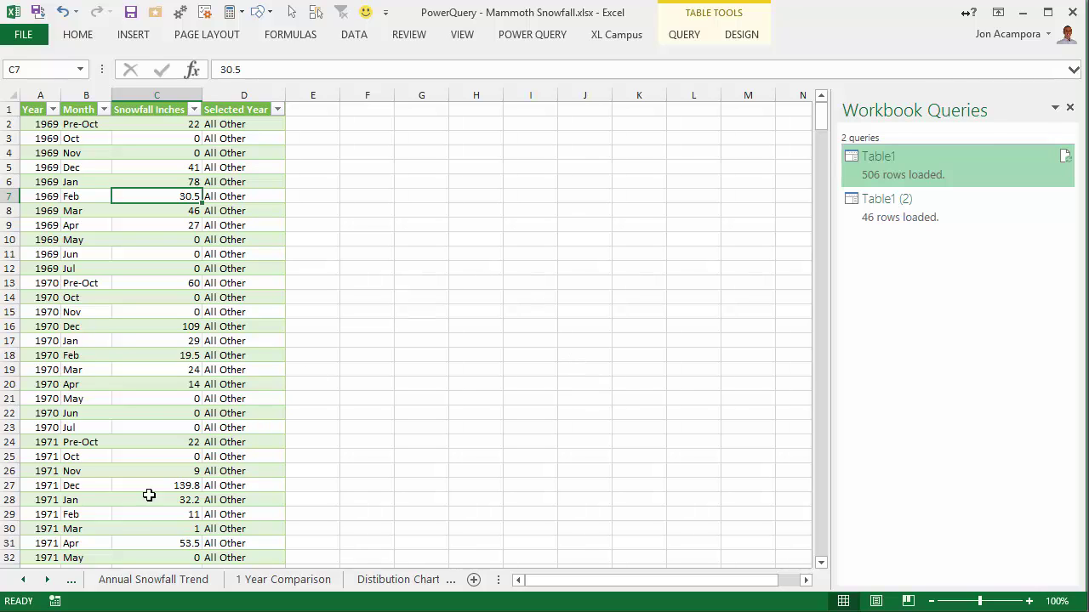
{"action": "left_click", "coordinate": [23, 579]}
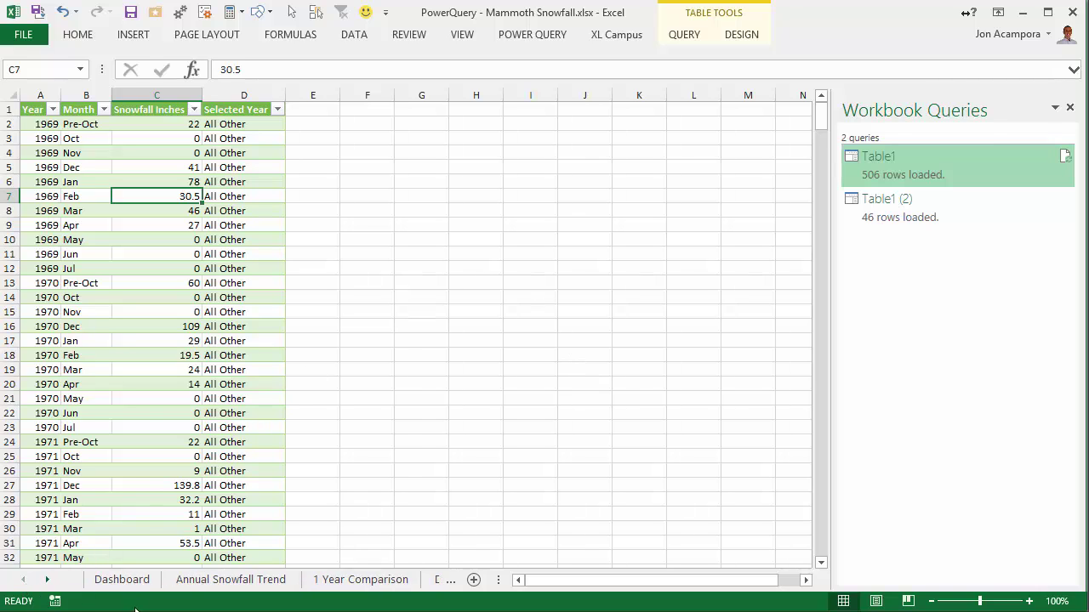
Switch to the browser with Mammoth Mountain's Snow Conditions and Weather page and expand the Extended Snow History section
{"action": "left_click", "coordinate": [255, 564]}
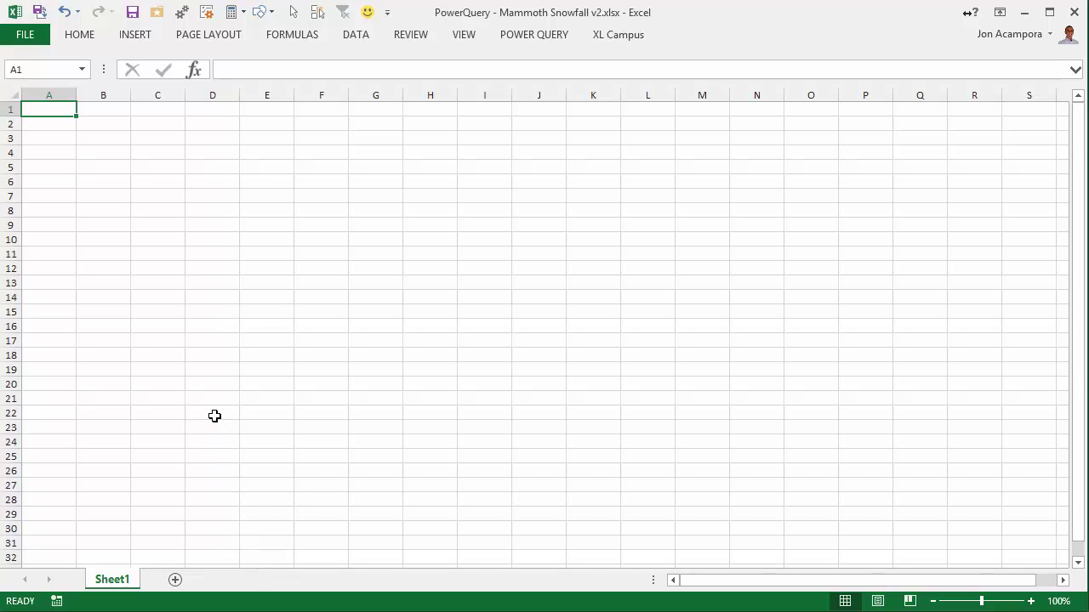
{"action": "left_click", "coordinate": [98, 611]}
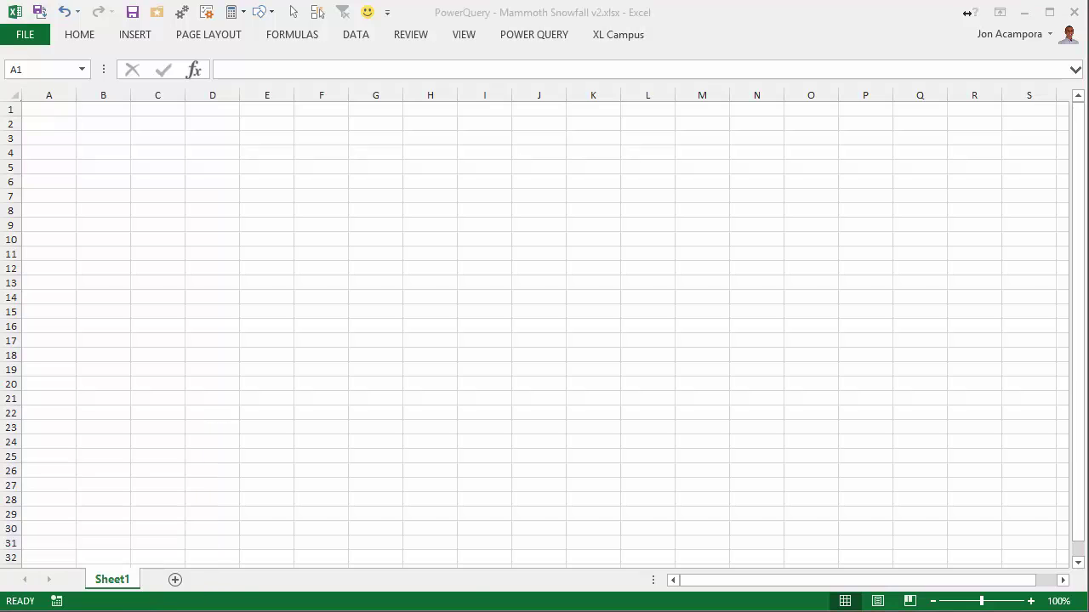
{"action": "left_click", "coordinate": [178, 426]}
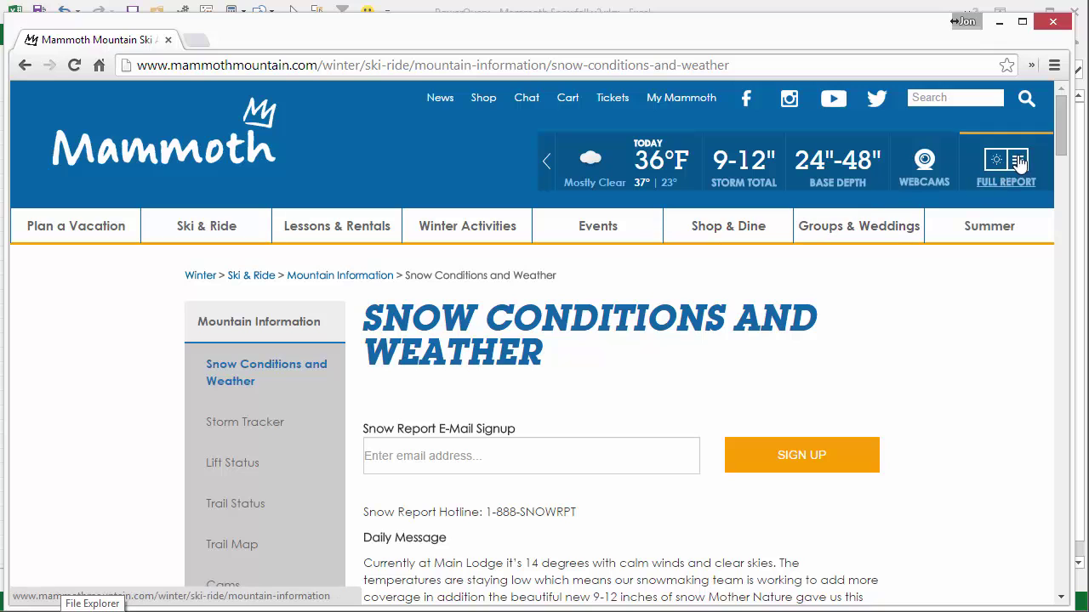
{"action": "left_click_drag", "start_coordinate": [1061, 130], "coordinate": [1040, 306]}
{"action": "left_click", "coordinate": [379, 151]}
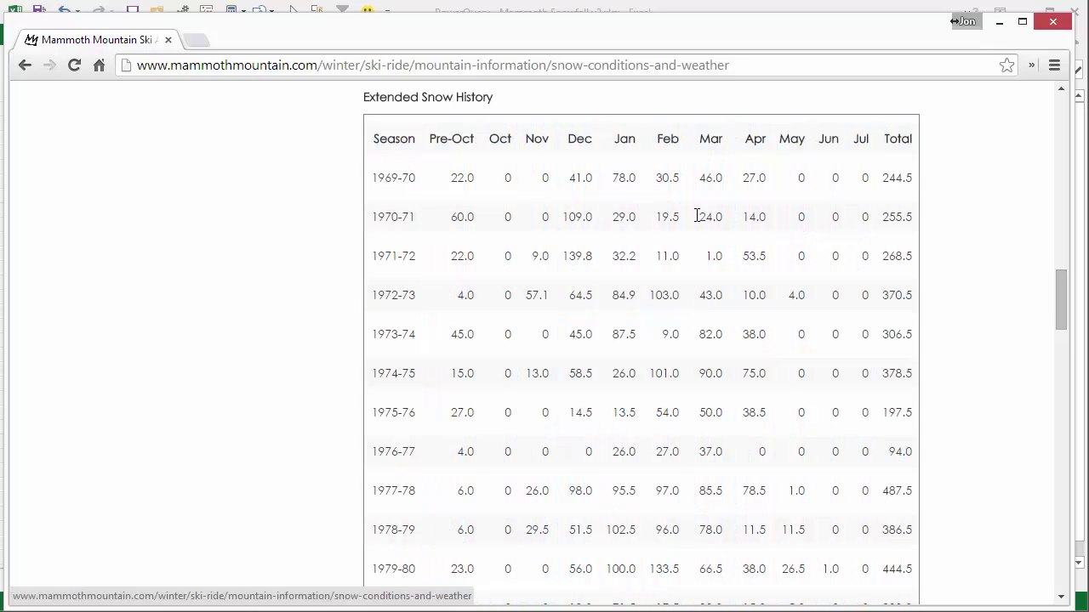
Copy the whole Extended Snow History table, from the Season header through the 2014-15 total
{"action": "left_click_drag", "start_coordinate": [1060, 300], "coordinate": [1040, 284]}
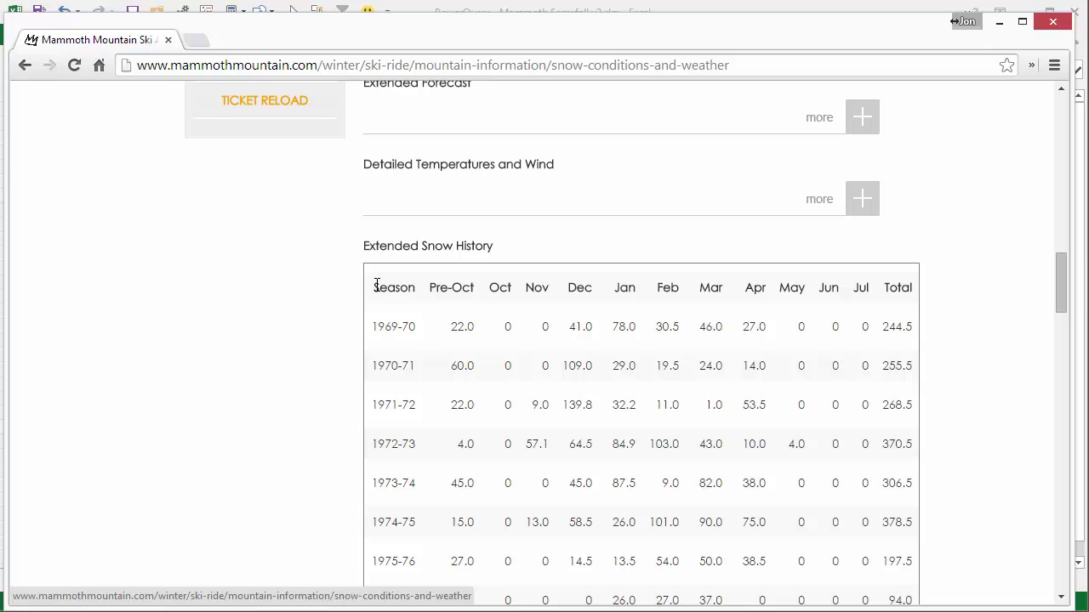
{"action": "left_click_drag", "start_coordinate": [376, 286], "coordinate": [710, 486]}
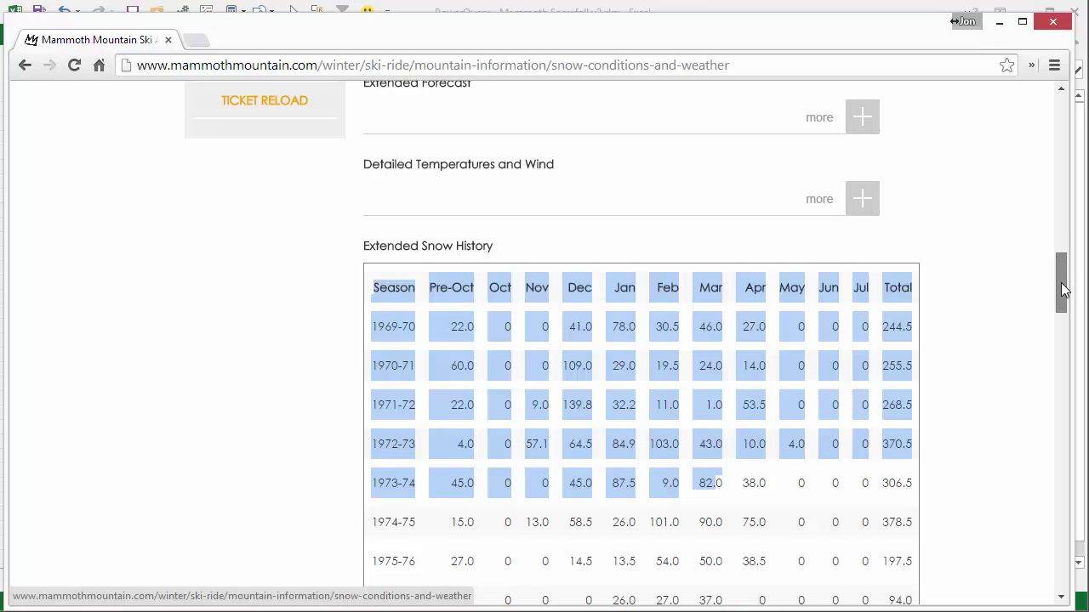
{"action": "left_click_drag", "start_coordinate": [1060, 292], "coordinate": [1063, 474]}
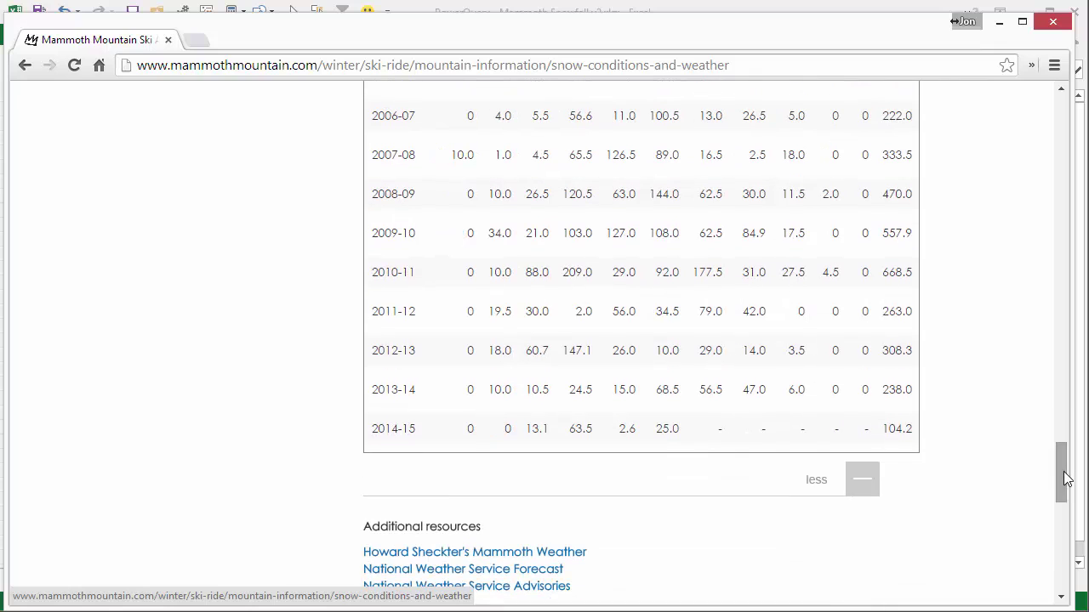
{"action": "left_click", "coordinate": [908, 431], "text": "shift"}
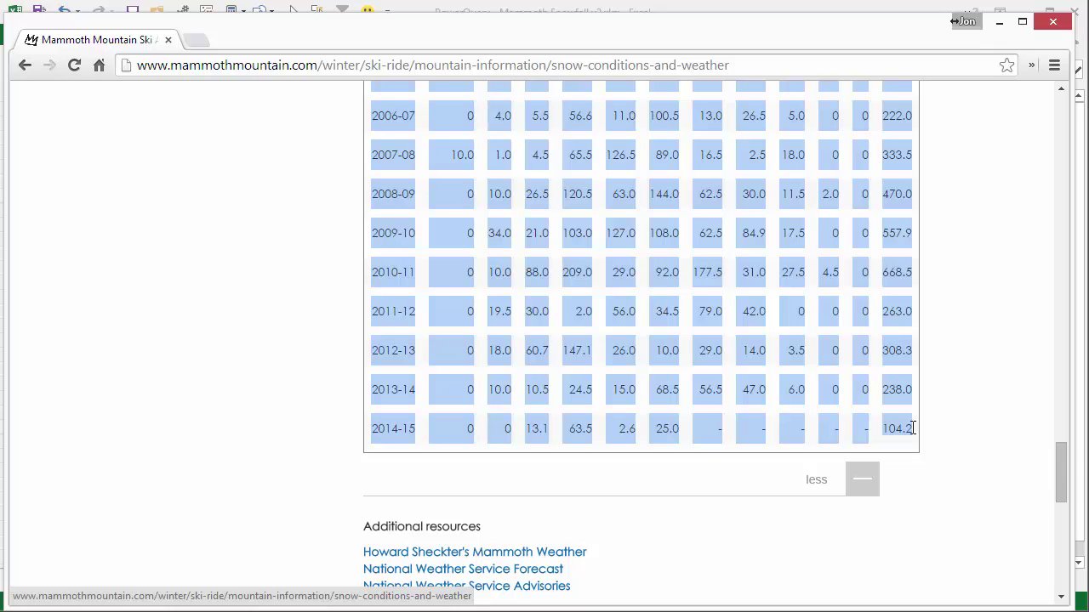
{"action": "key", "text": "ctrl+c"}
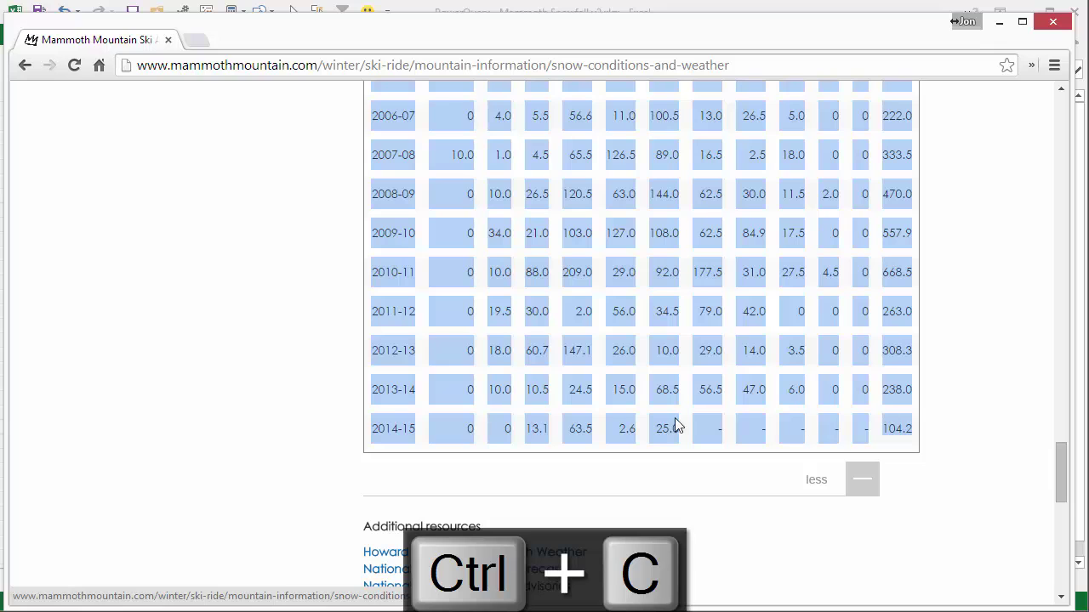
Switch to the Excel workbook PowerQuery - Mammoth Snowfall v2 and paste the snow history at A1, matching the destination formatting
{"action": "left_click", "coordinate": [204, 611]}
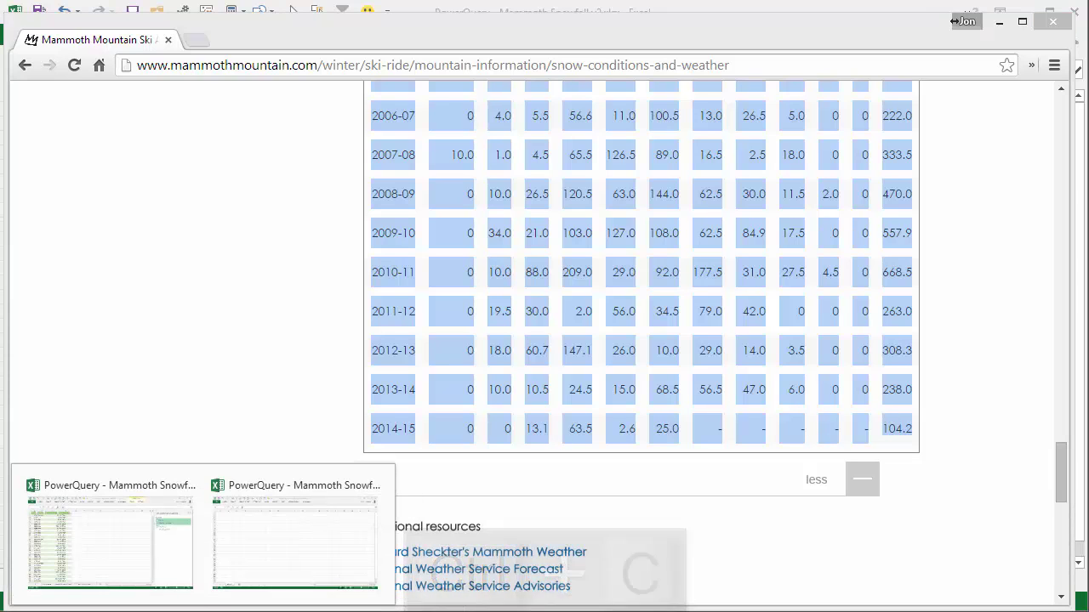
{"action": "left_click", "coordinate": [250, 548]}
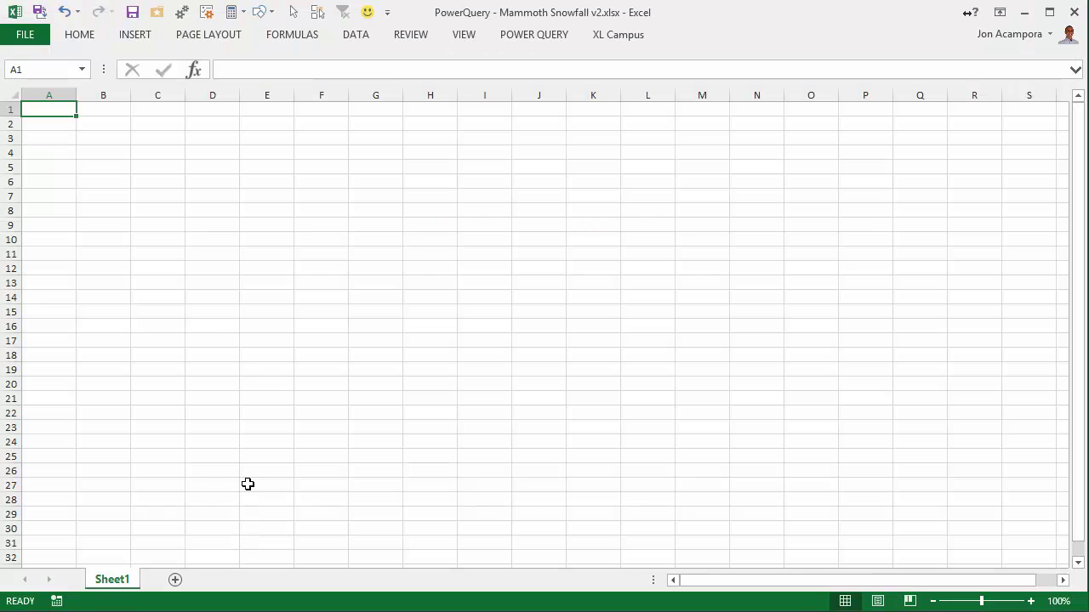
{"action": "double_click", "coordinate": [75, 41]}
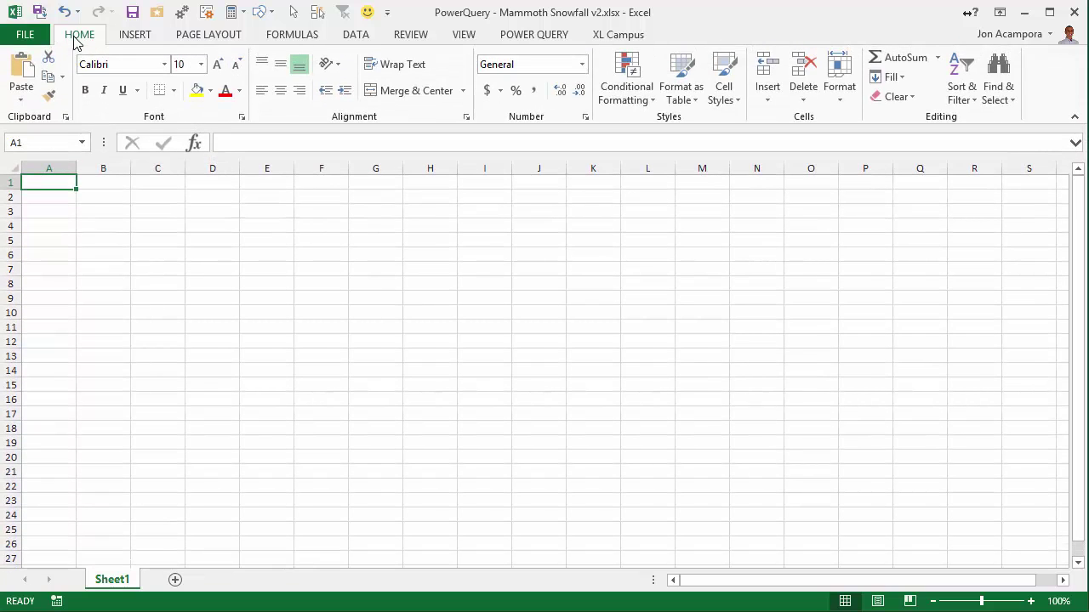
{"action": "left_click", "coordinate": [27, 100]}
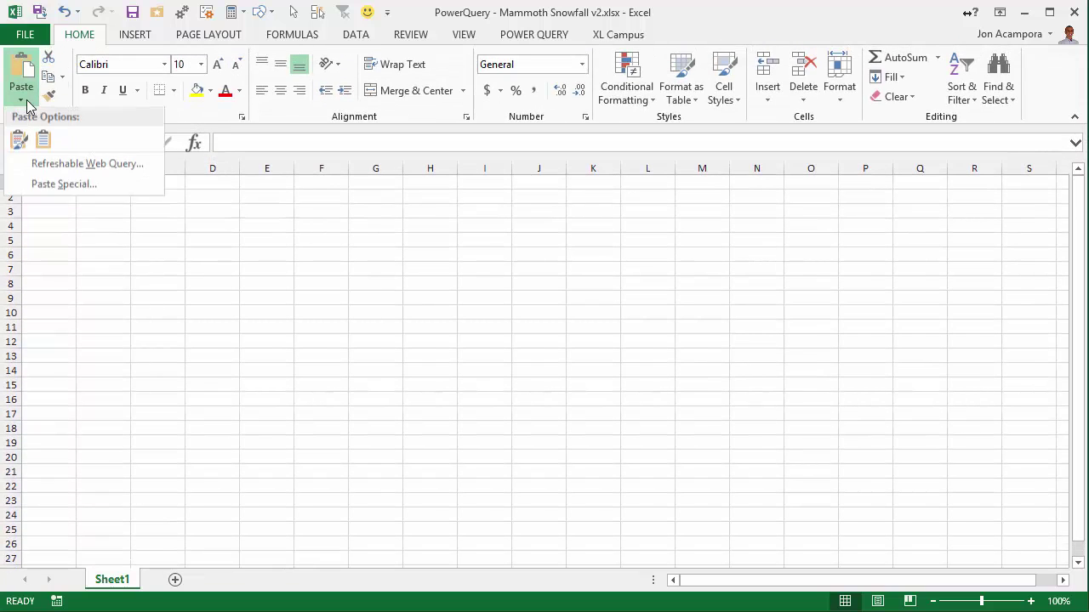
{"action": "left_click", "coordinate": [43, 146]}
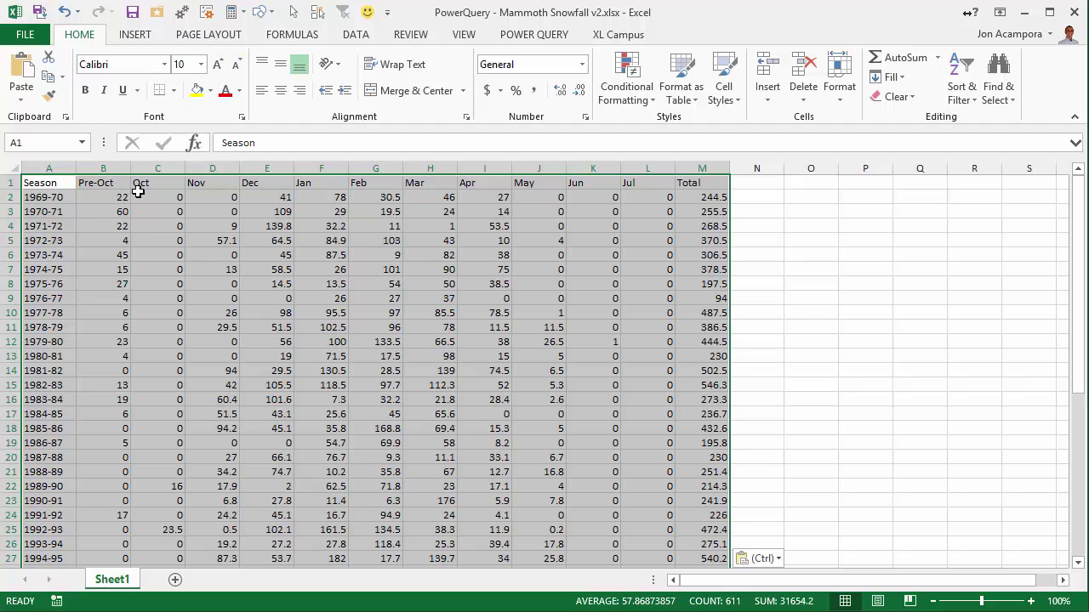
Review the layout of the query output table in the PowerQuery - Mammoth Snowfall workbook
{"action": "left_click", "coordinate": [202, 611]}
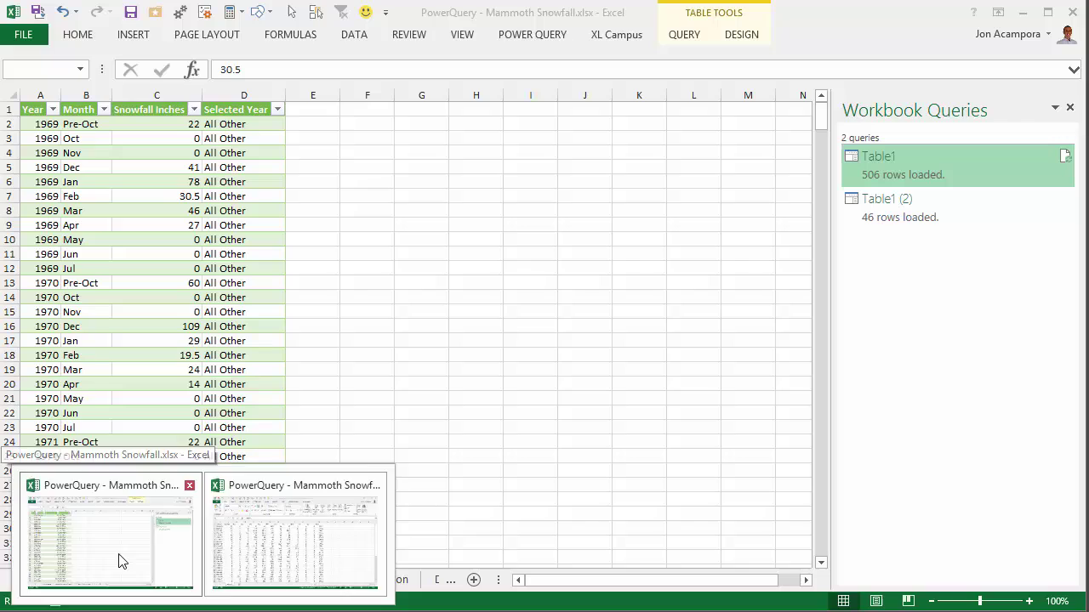
{"action": "left_click", "coordinate": [122, 572]}
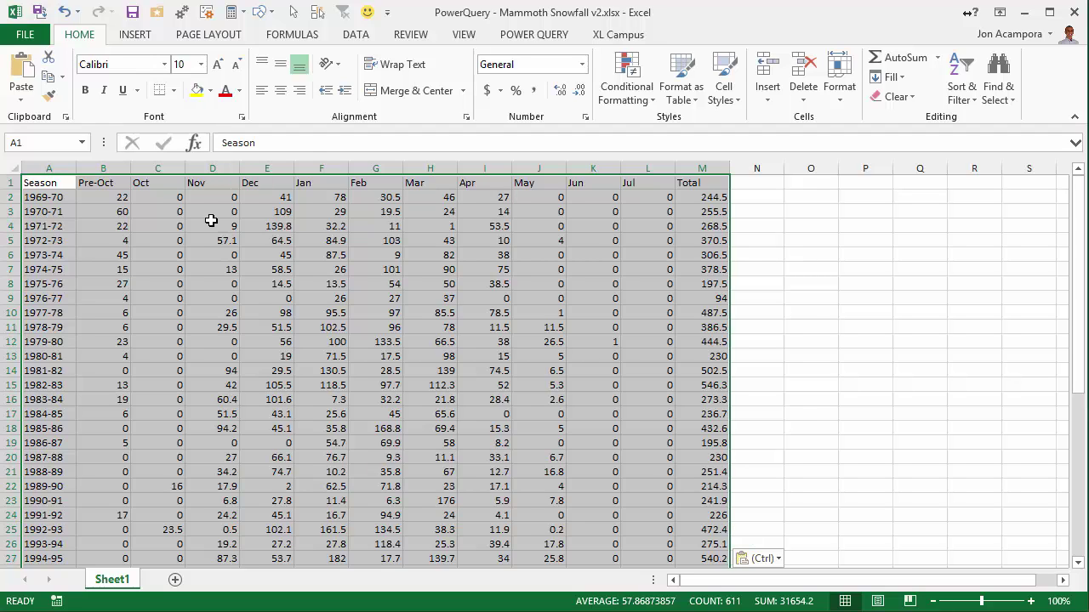
Convert the pasted range A1:M47 on Sheet1 of the v2 workbook into a table with headers
{"action": "left_click", "coordinate": [111, 183]}
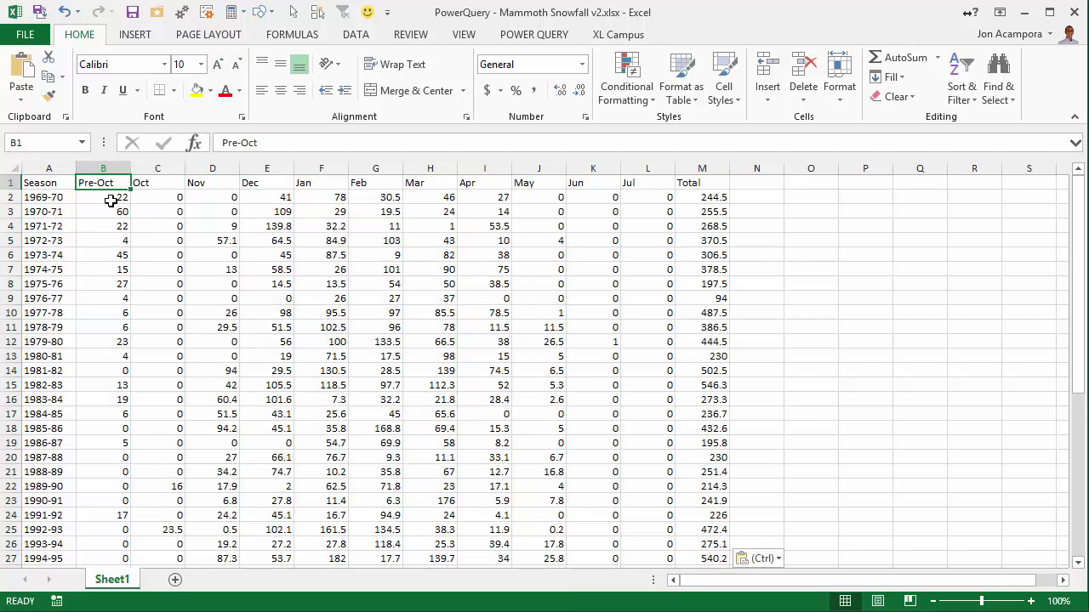
{"action": "left_click", "coordinate": [133, 36]}
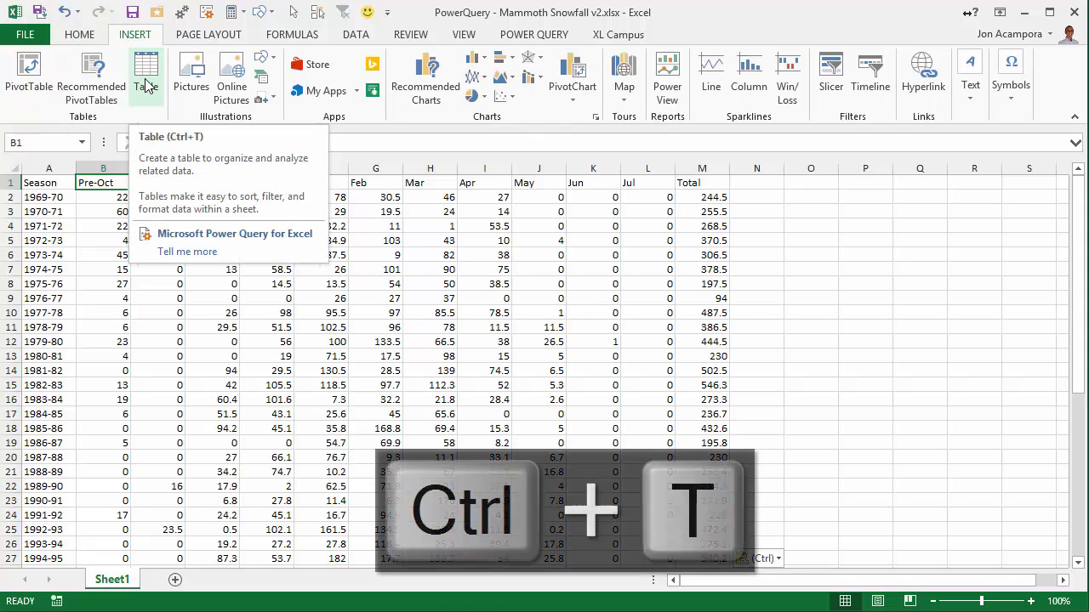
{"action": "key", "text": "ctrl+t"}
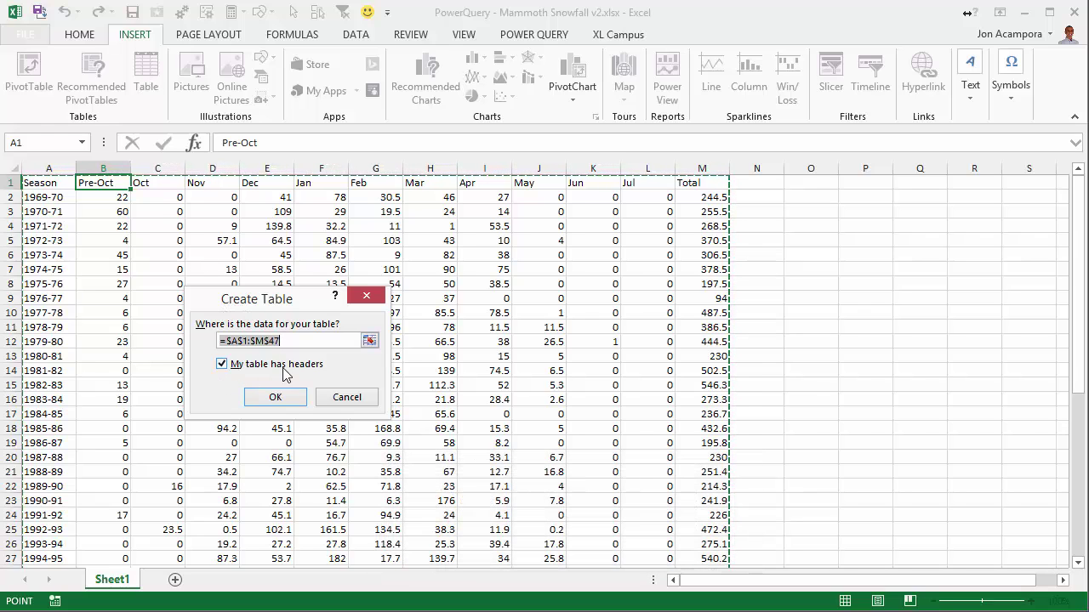
{"action": "left_click", "coordinate": [284, 403]}
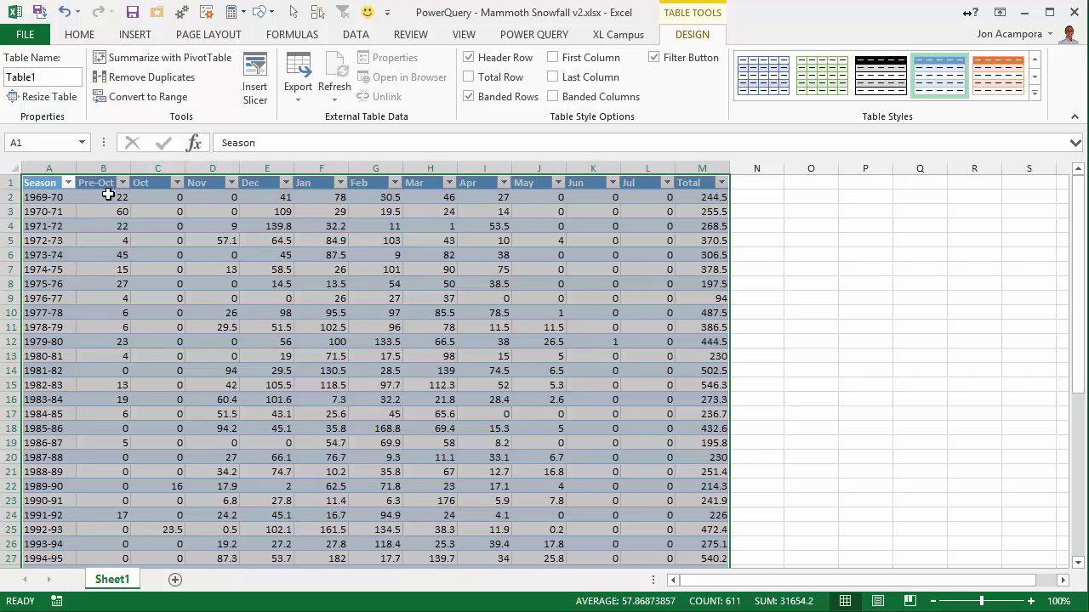
Load the snow history table into the Power Query editor and remove its Total column
{"action": "left_click", "coordinate": [531, 36]}
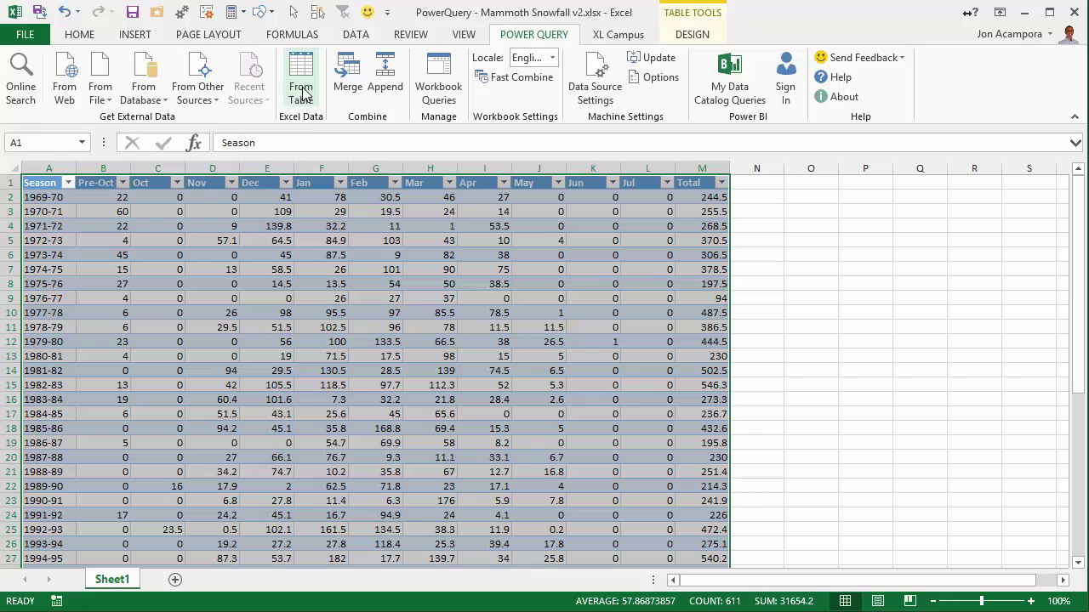
{"action": "left_click", "coordinate": [302, 93]}
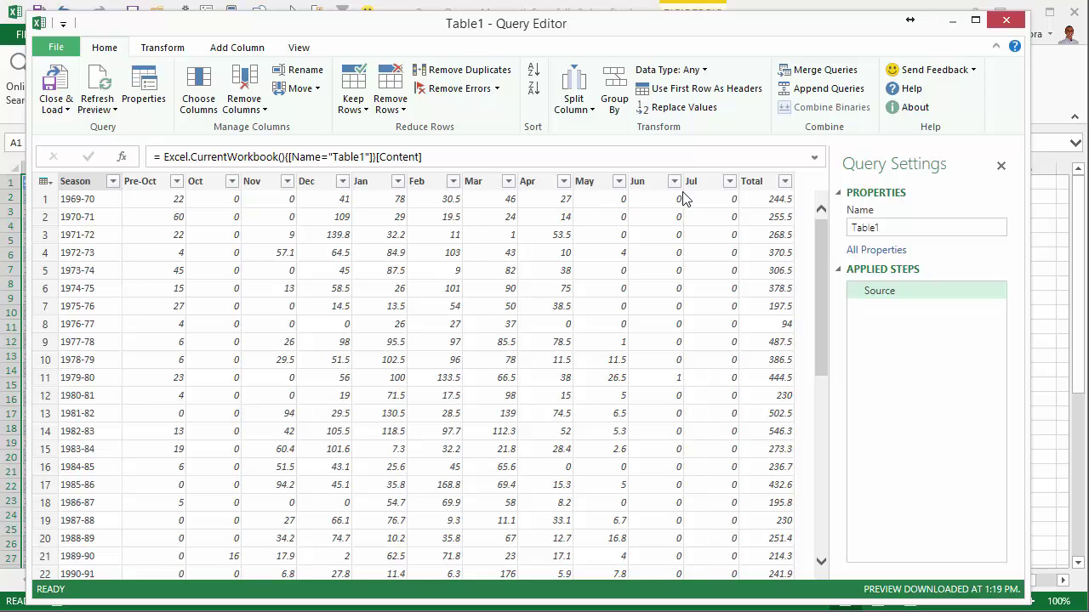
{"action": "left_click", "coordinate": [762, 187]}
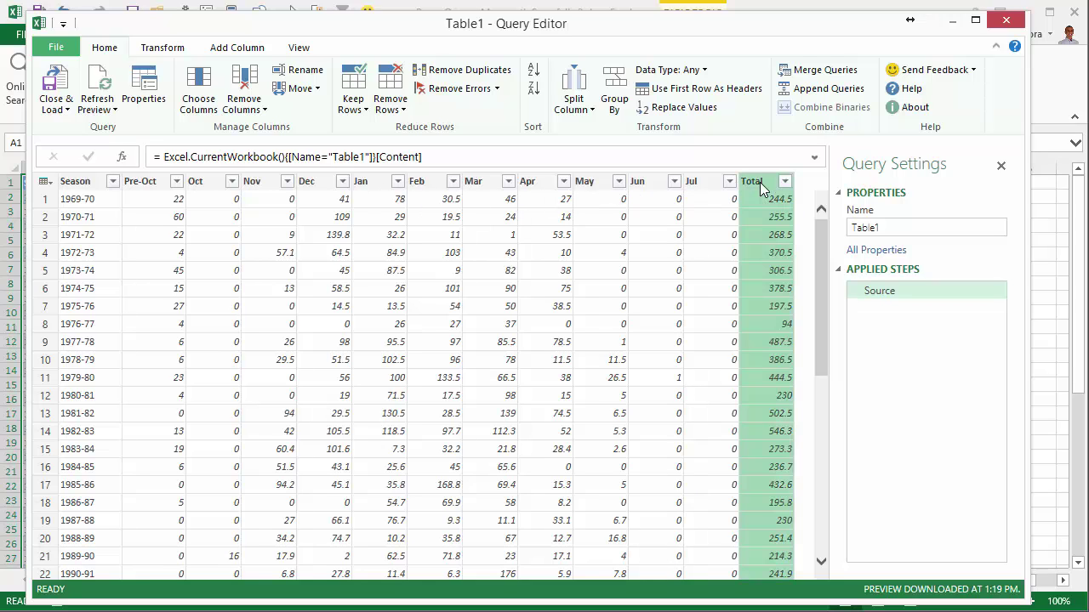
{"action": "right_click", "coordinate": [759, 187]}
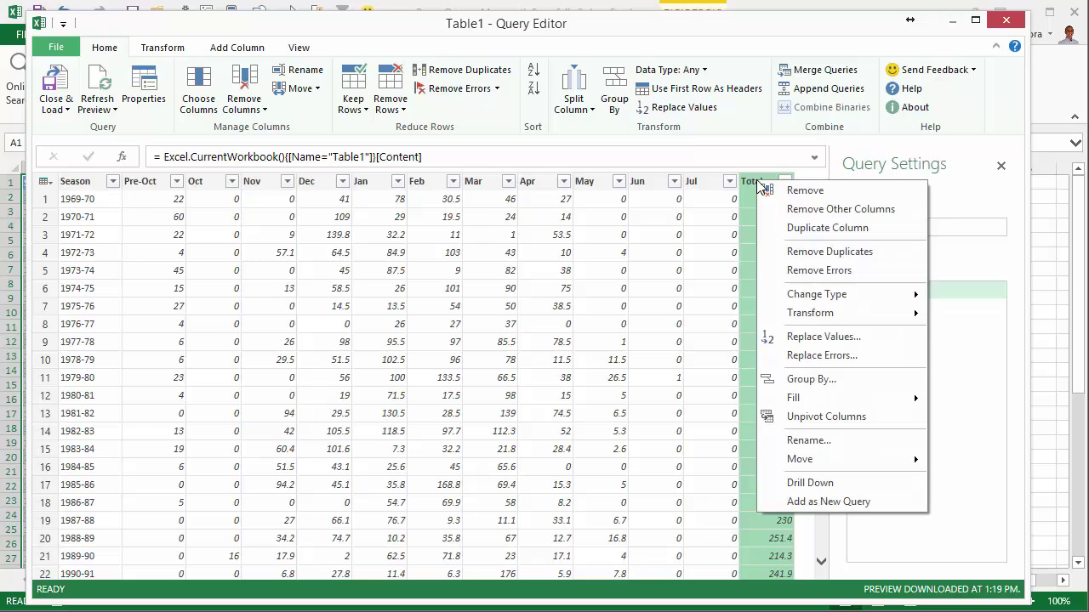
{"action": "left_click", "coordinate": [797, 192]}
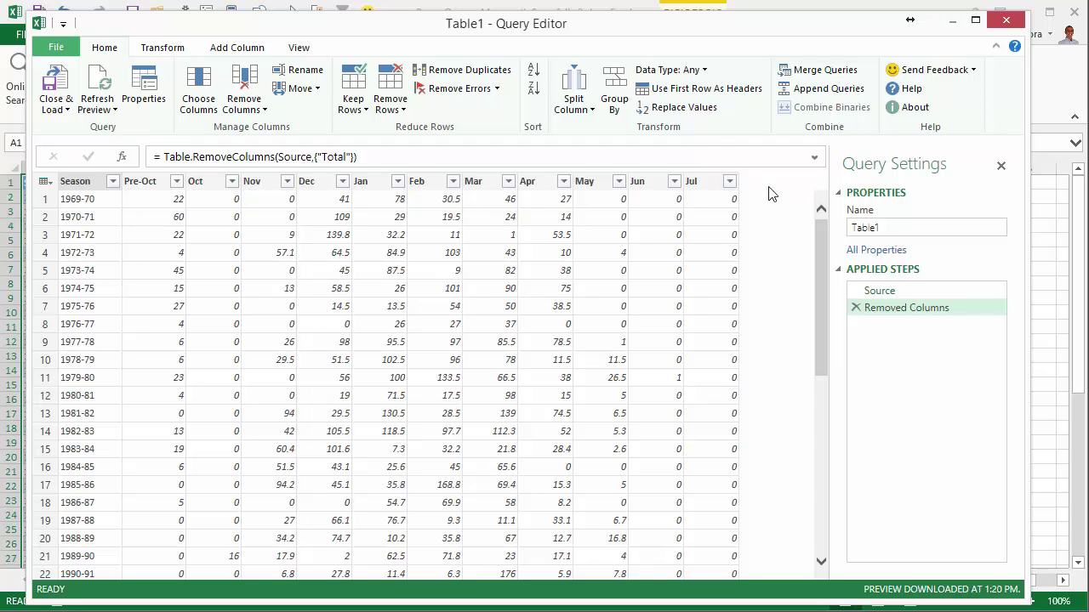
Compare the query preview with the source table in the worksheet behind the Query Editor
{"action": "left_click_drag", "start_coordinate": [553, 32], "coordinate": [1088, 34]}
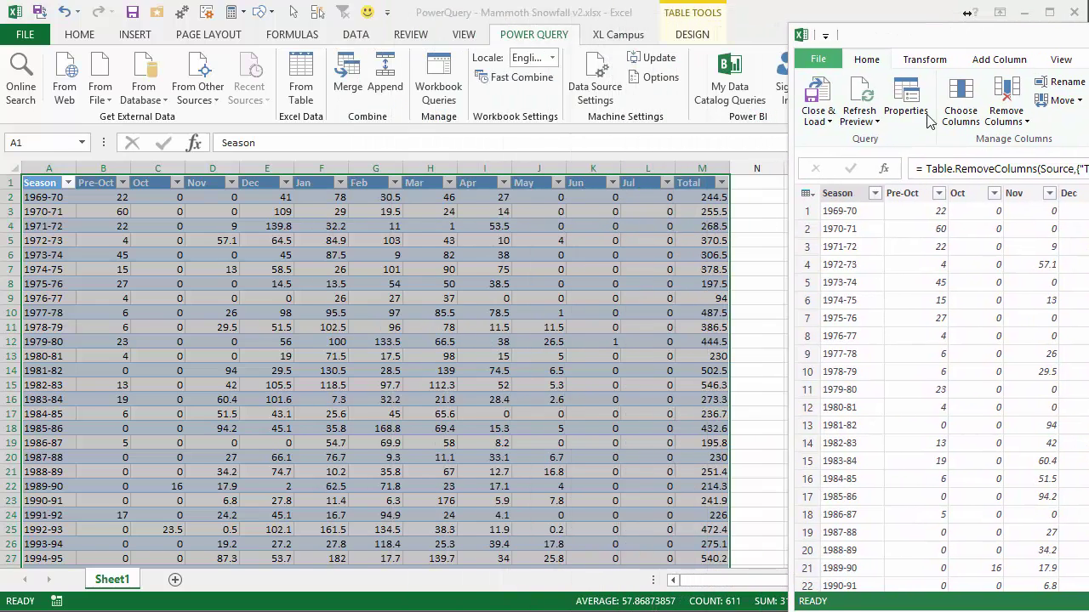
{"action": "left_click_drag", "start_coordinate": [967, 39], "coordinate": [238, 32]}
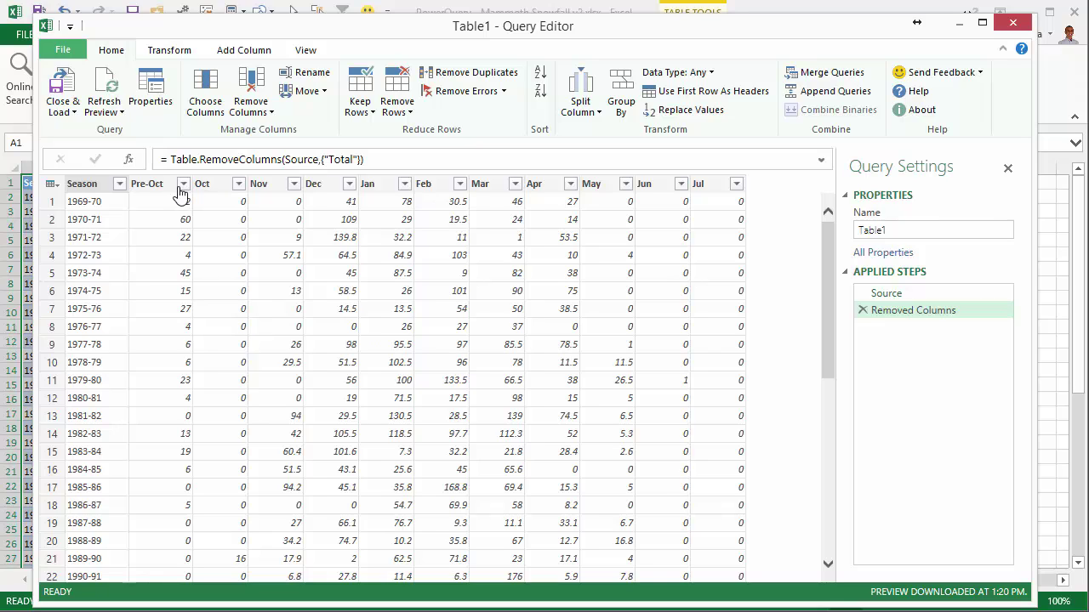
Unpivot the month columns from Pre-Oct through Jul into attribute and value rows for each season
{"action": "left_click", "coordinate": [154, 191]}
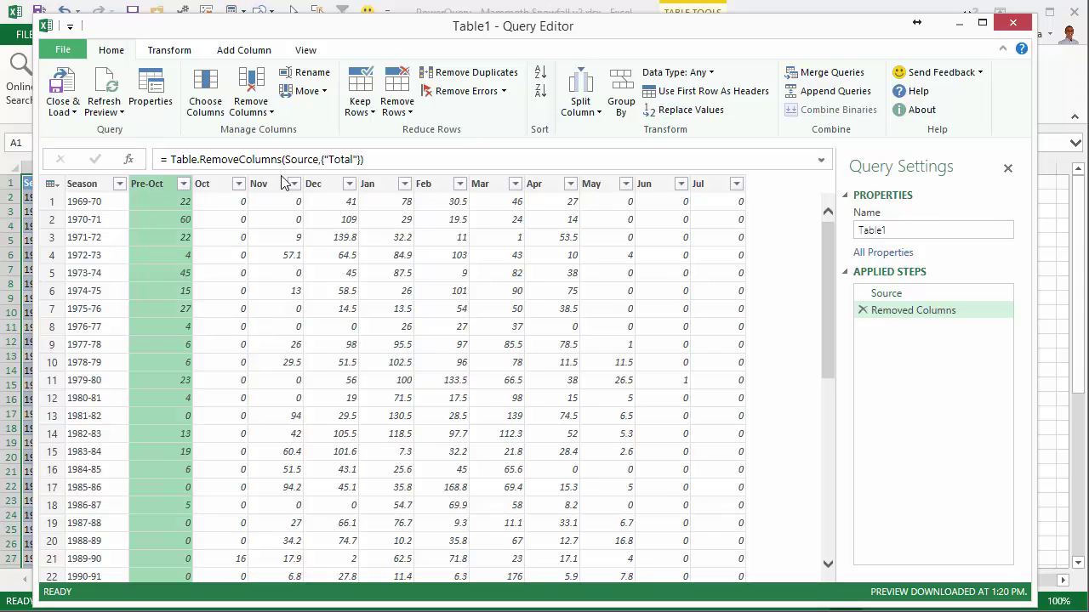
{"action": "left_click", "coordinate": [709, 192], "text": "shift"}
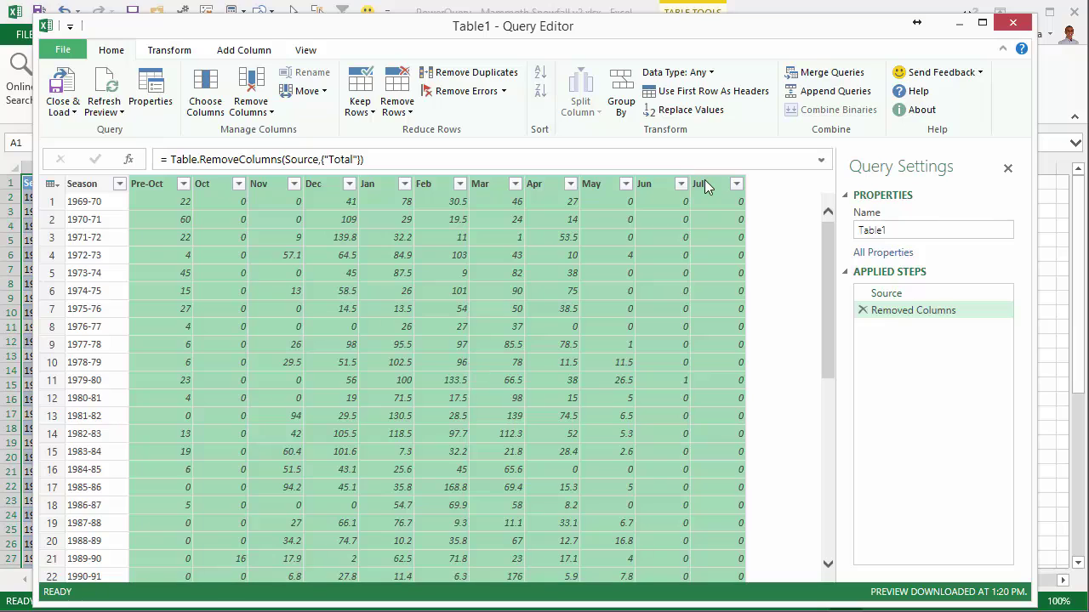
{"action": "left_click", "coordinate": [159, 53]}
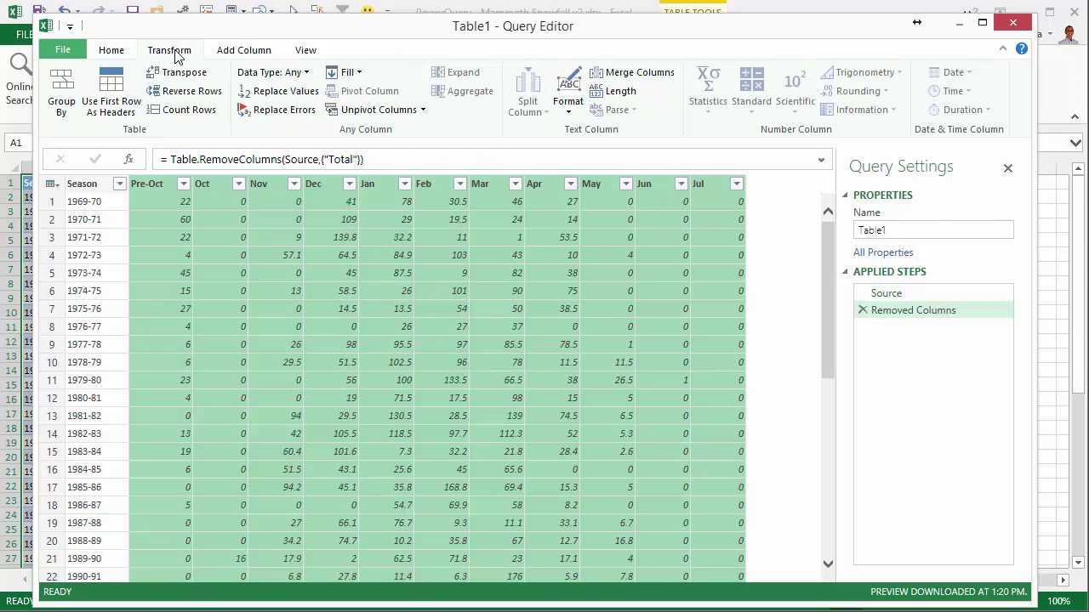
{"action": "left_click", "coordinate": [386, 115]}
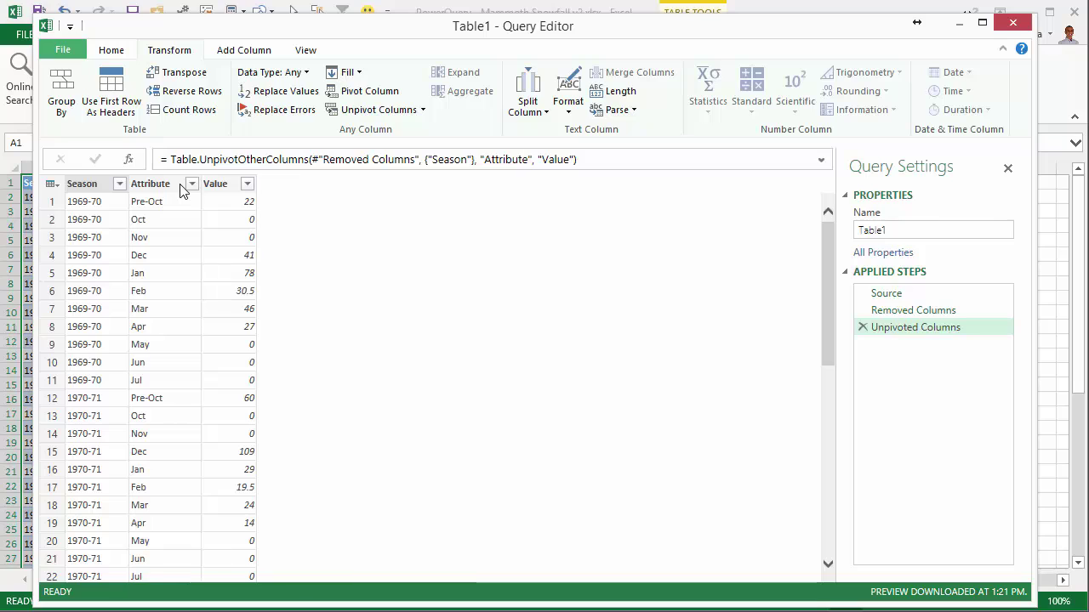
Rename the Season column as Year and the Attribute column as Month
{"action": "right_click", "coordinate": [93, 191]}
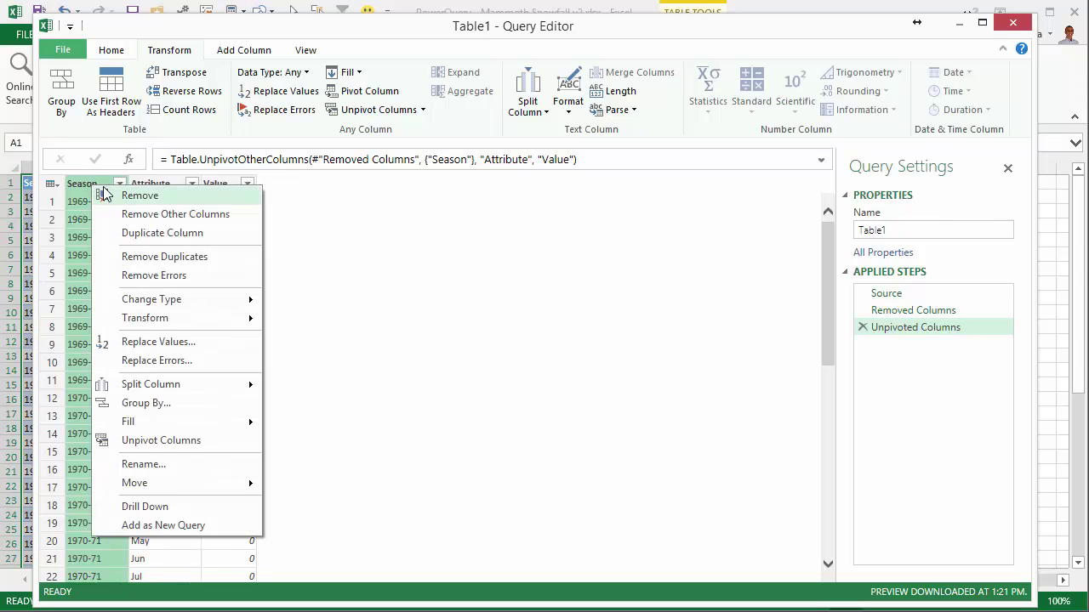
{"action": "left_click", "coordinate": [136, 465]}
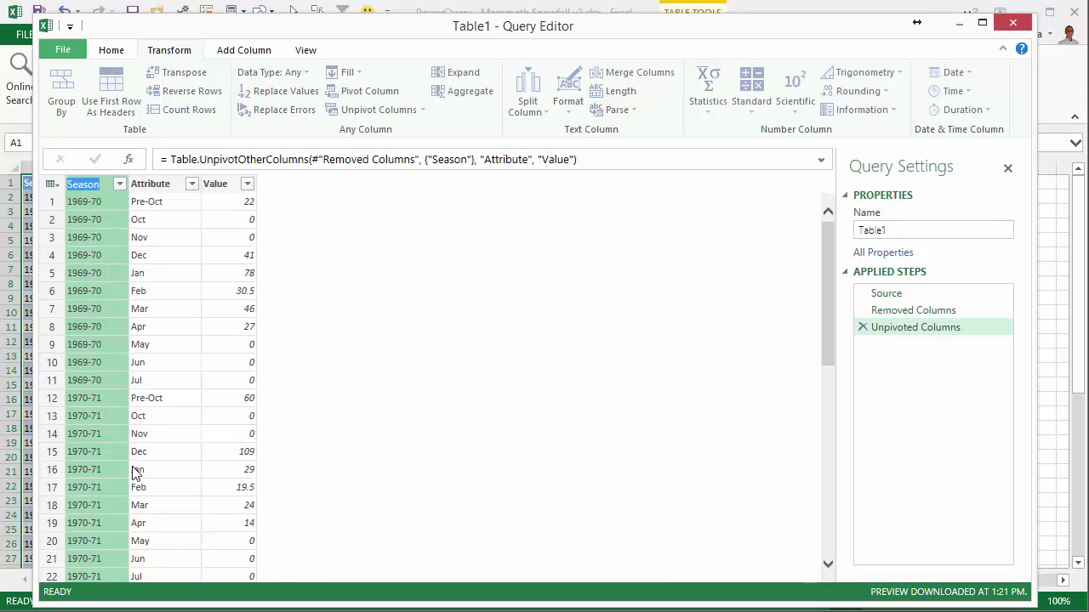
{"action": "type", "text": "Year"}
{"action": "key", "text": "Return"}
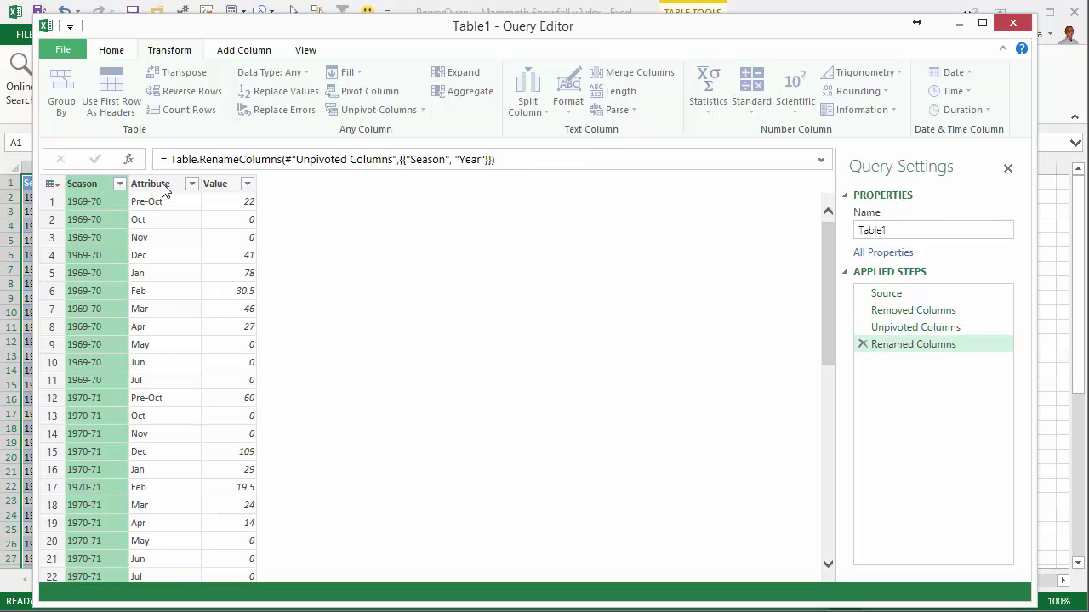
{"action": "right_click", "coordinate": [164, 187]}
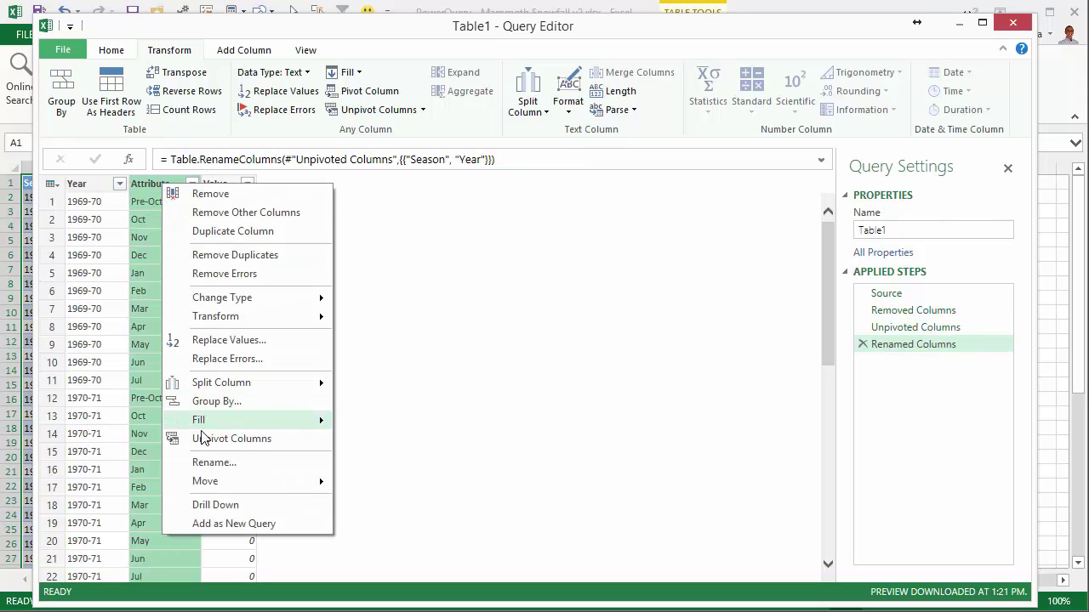
{"action": "left_click", "coordinate": [213, 462]}
{"action": "type", "text": "Month"}
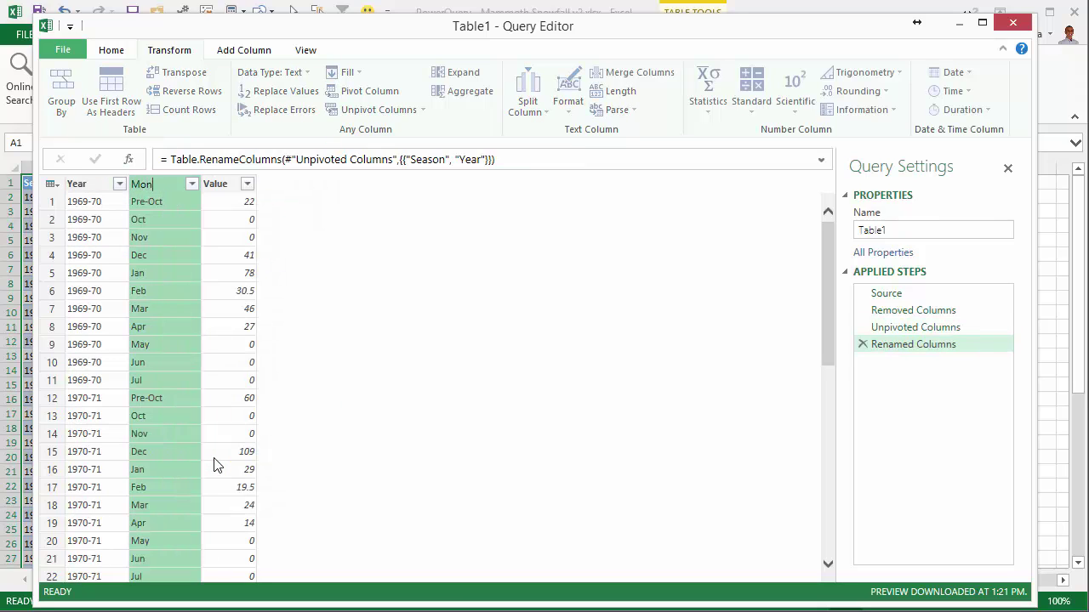
{"action": "key", "text": "Return"}
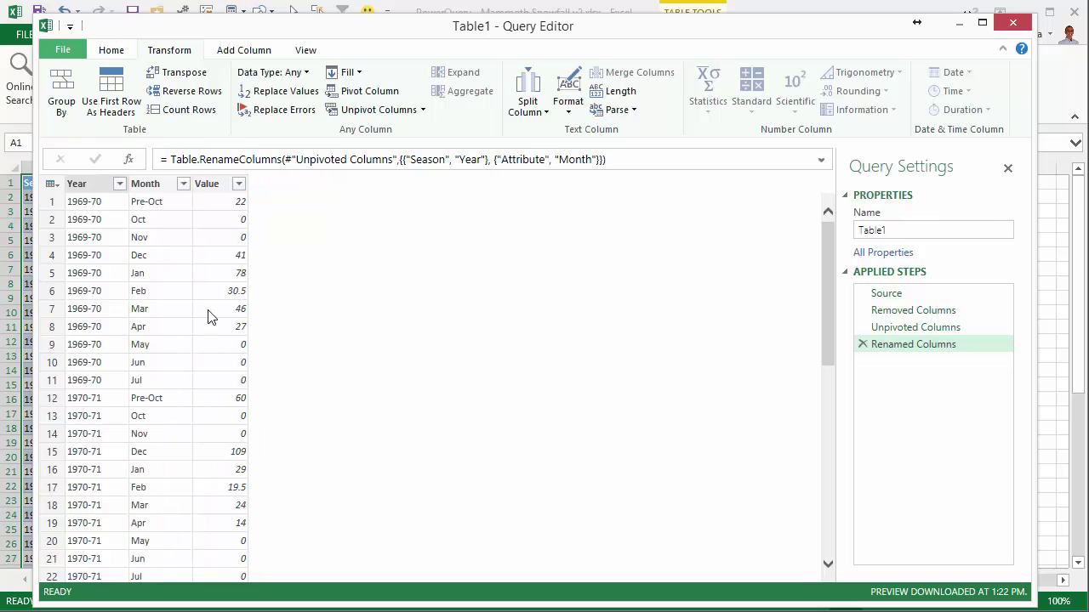
Rename the Value column as Snowfall Inches
{"action": "right_click", "coordinate": [212, 185]}
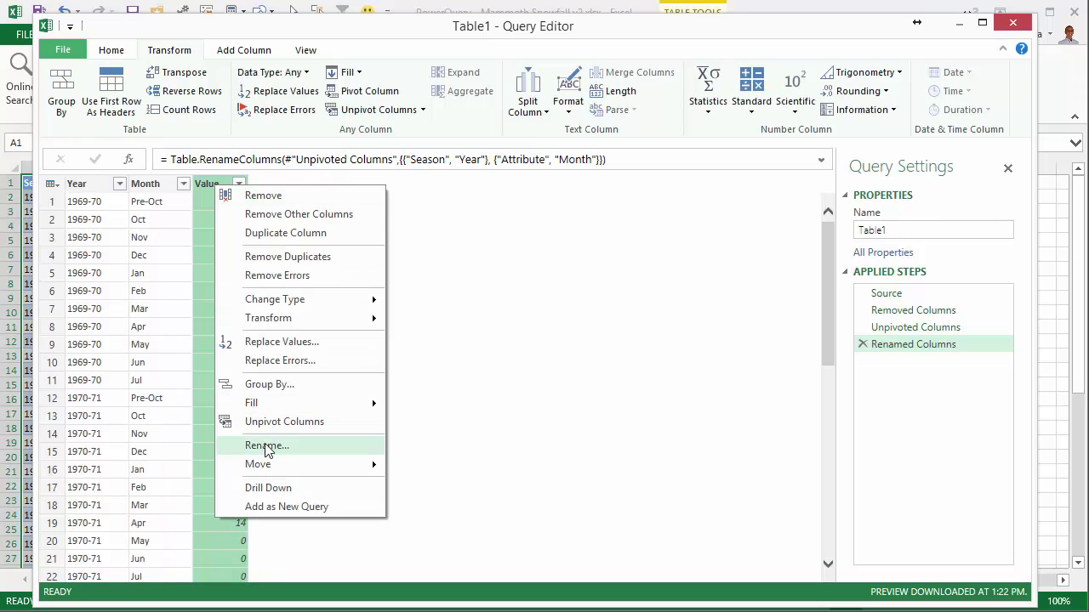
{"action": "left_click", "coordinate": [271, 446]}
{"action": "type", "text": "Snow"}
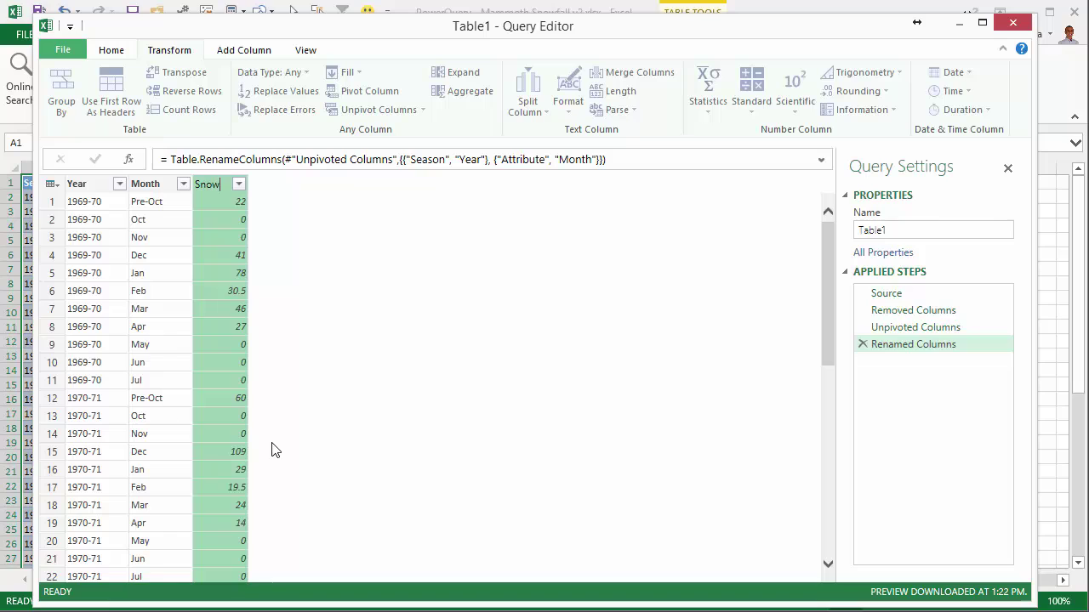
{"action": "type", "text": "fall Inches"}
{"action": "key", "text": "Return"}
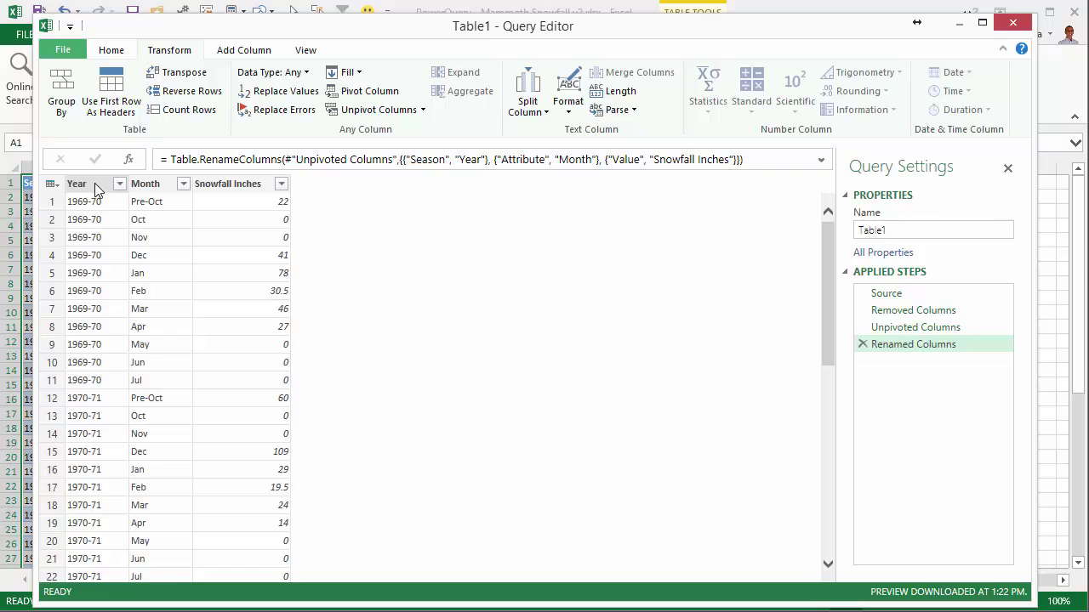
Split the Year column by a custom hyphen delimiter at each occurrence of the delimiter
{"action": "left_click", "coordinate": [96, 193]}
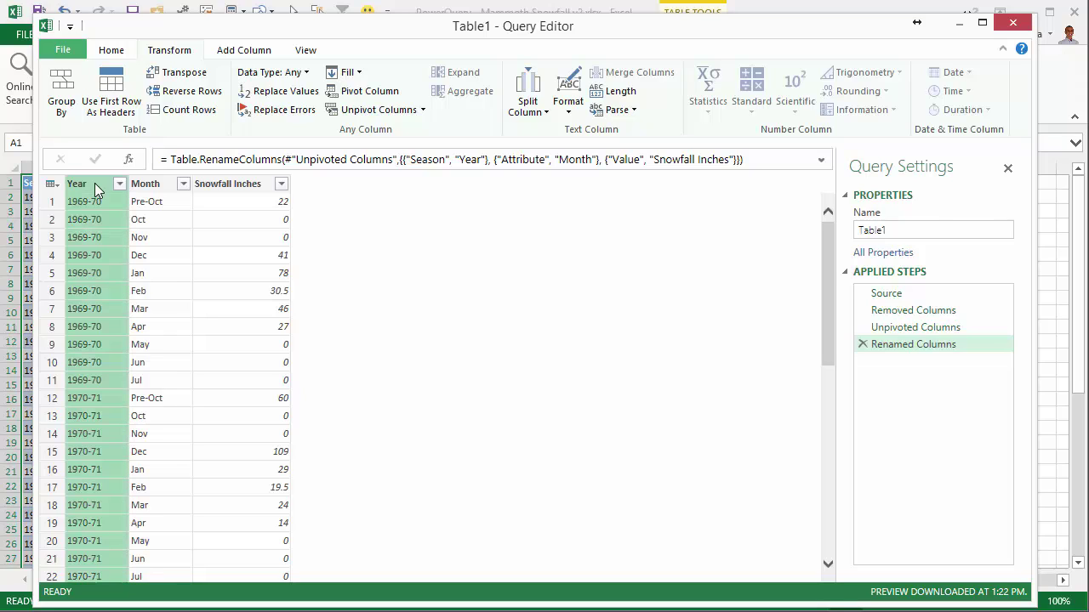
{"action": "left_click", "coordinate": [528, 90]}
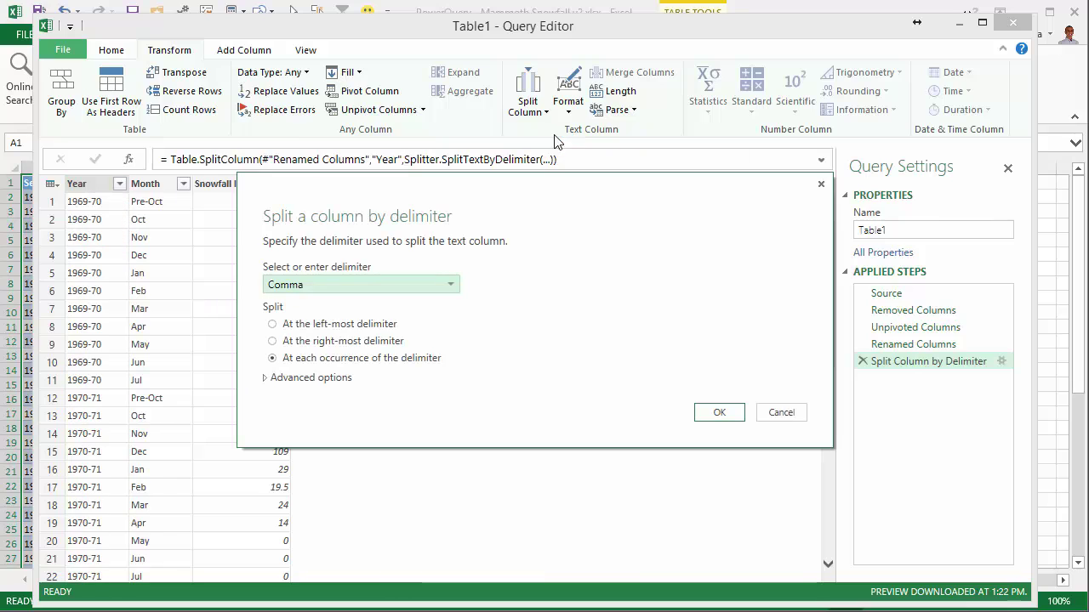
{"action": "left_click", "coordinate": [446, 291]}
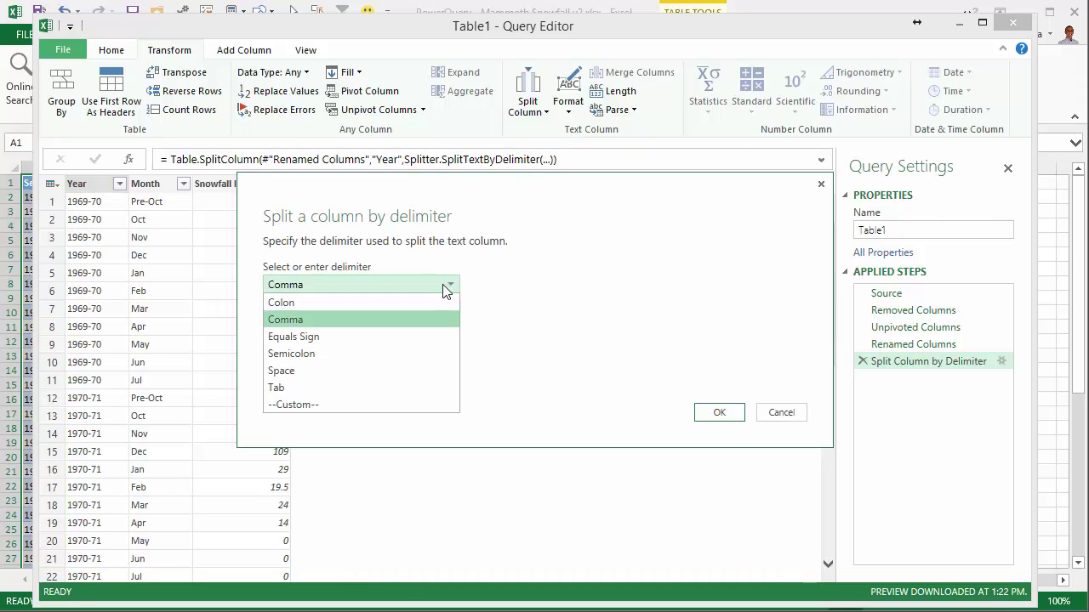
{"action": "left_click", "coordinate": [359, 405]}
{"action": "left_click", "coordinate": [333, 307]}
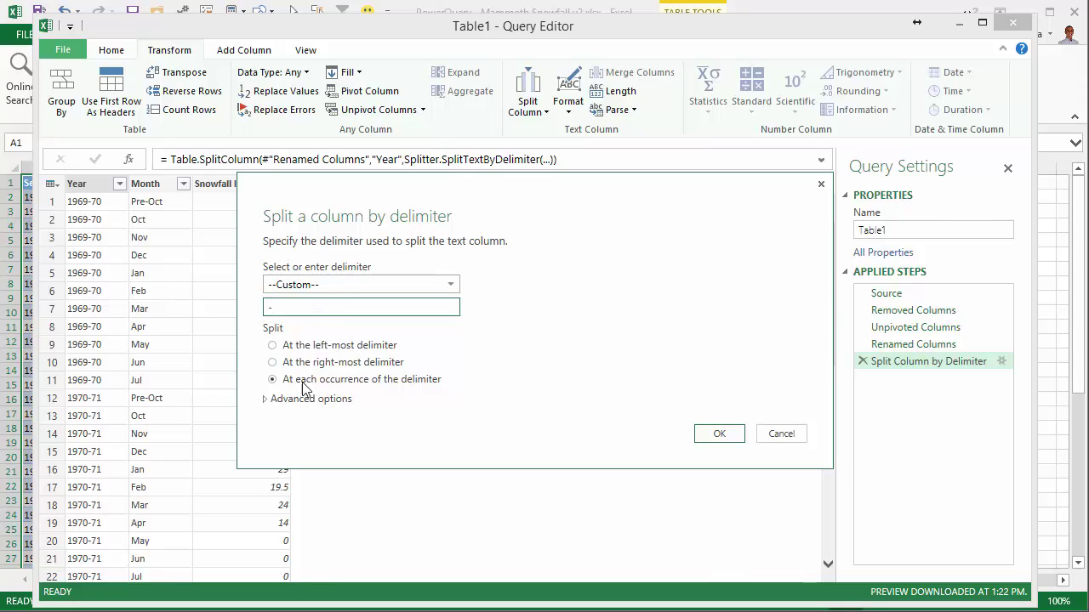
{"action": "left_click", "coordinate": [719, 437]}
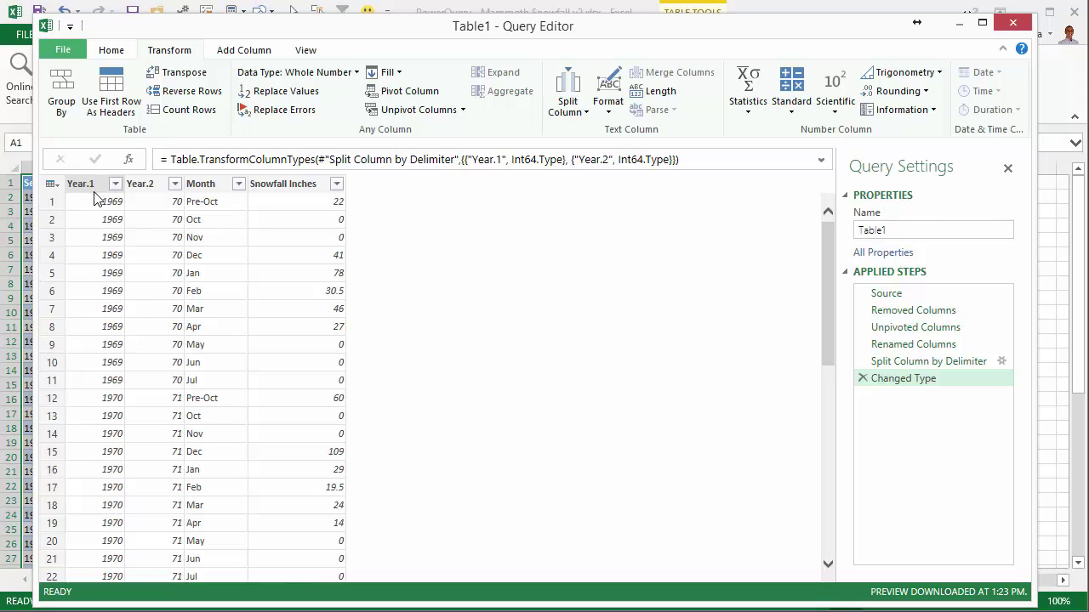
Remove the Year.2 column and rename the Year.1 column as Year
{"action": "right_click", "coordinate": [156, 185]}
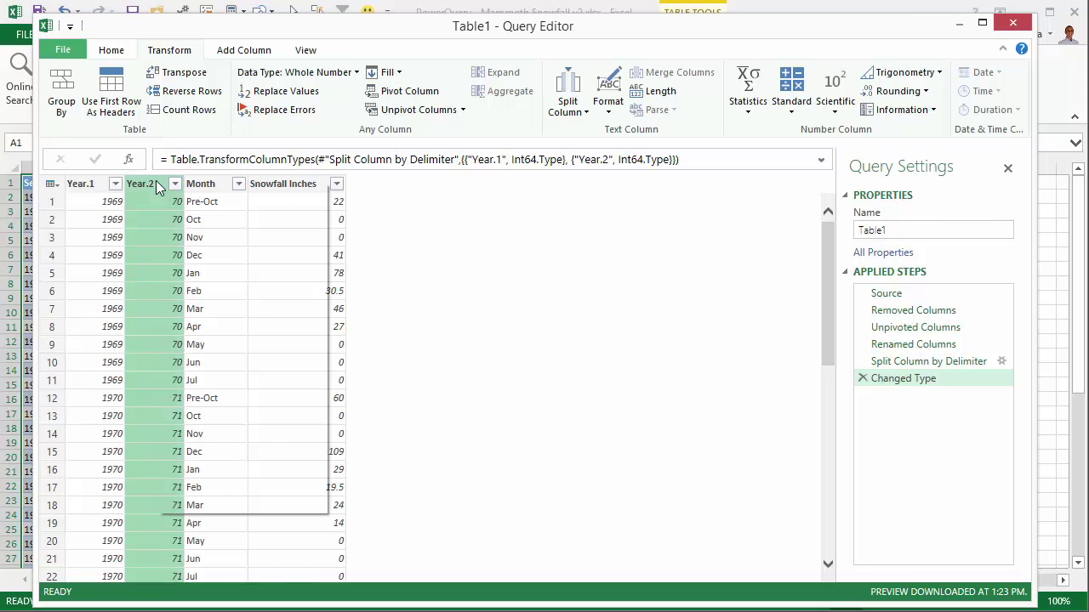
{"action": "left_click", "coordinate": [183, 190]}
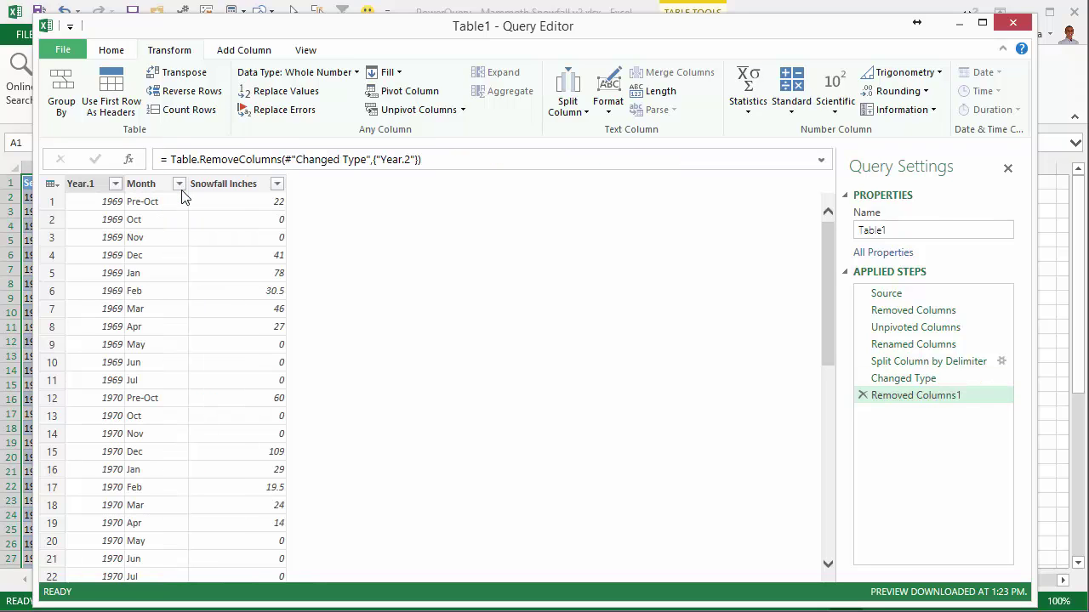
{"action": "left_click", "coordinate": [95, 185]}
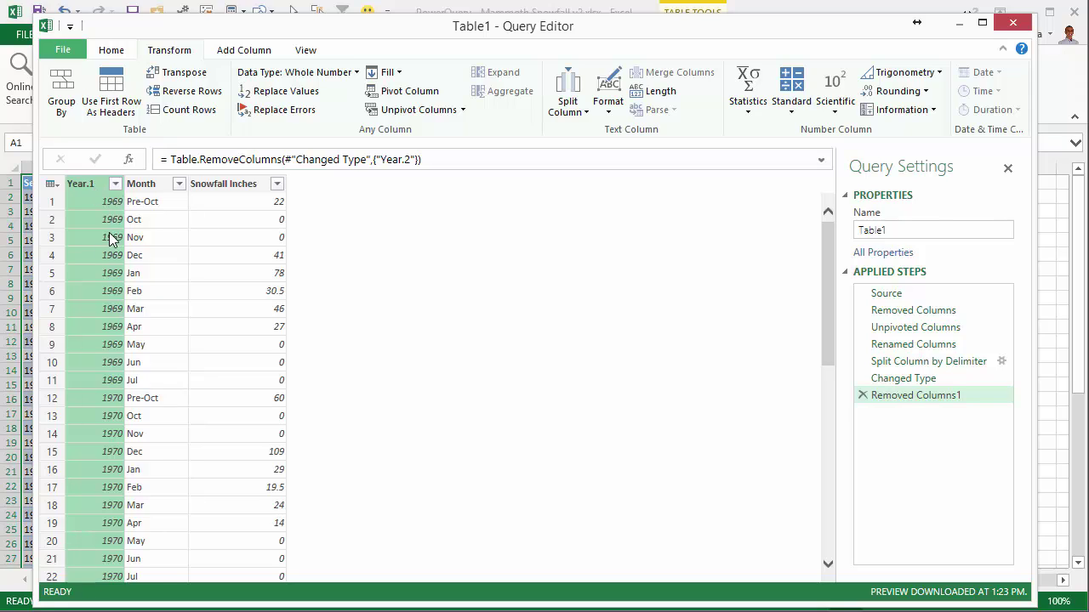
{"action": "right_click", "coordinate": [99, 189]}
{"action": "left_click", "coordinate": [144, 445]}
{"action": "type", "text": "Year"}
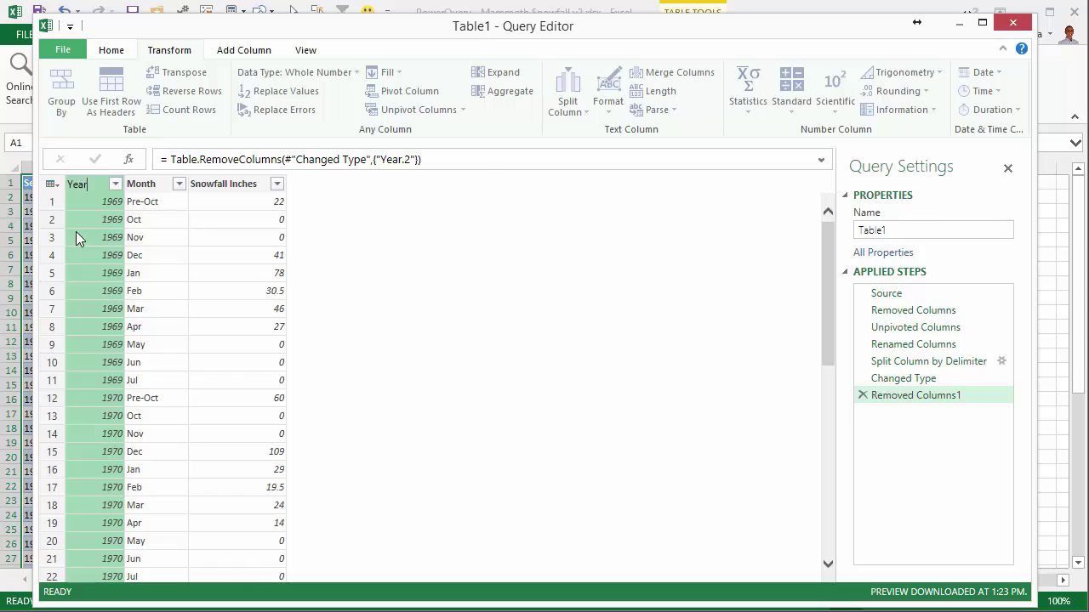
{"action": "key", "text": "Return"}
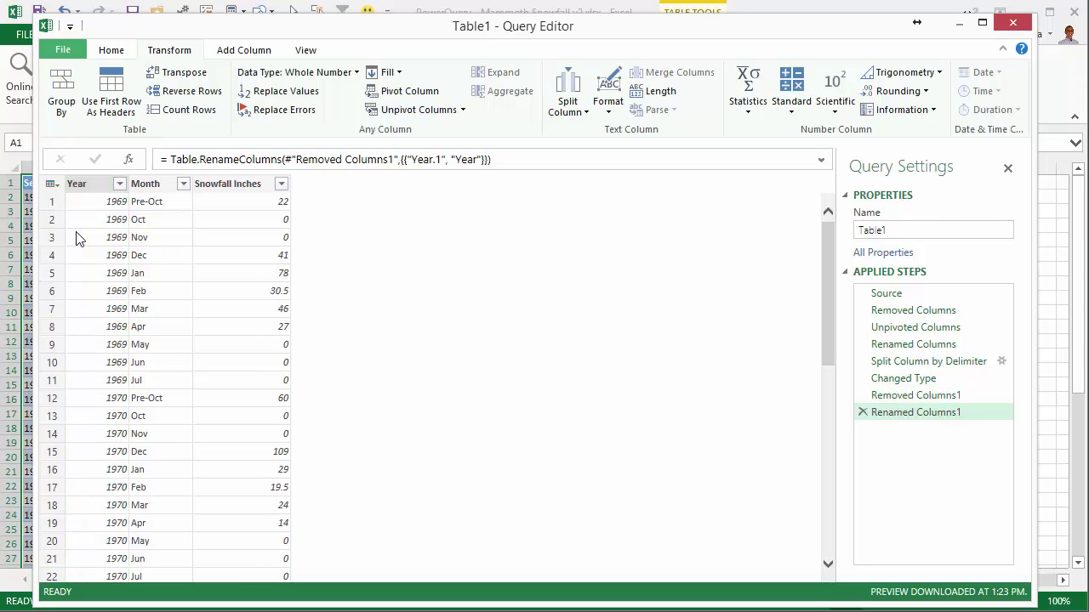
Check the distinct values of the Snowfall Inches column for non-numeric entries, leaving its filter unchanged
{"action": "left_click", "coordinate": [282, 186]}
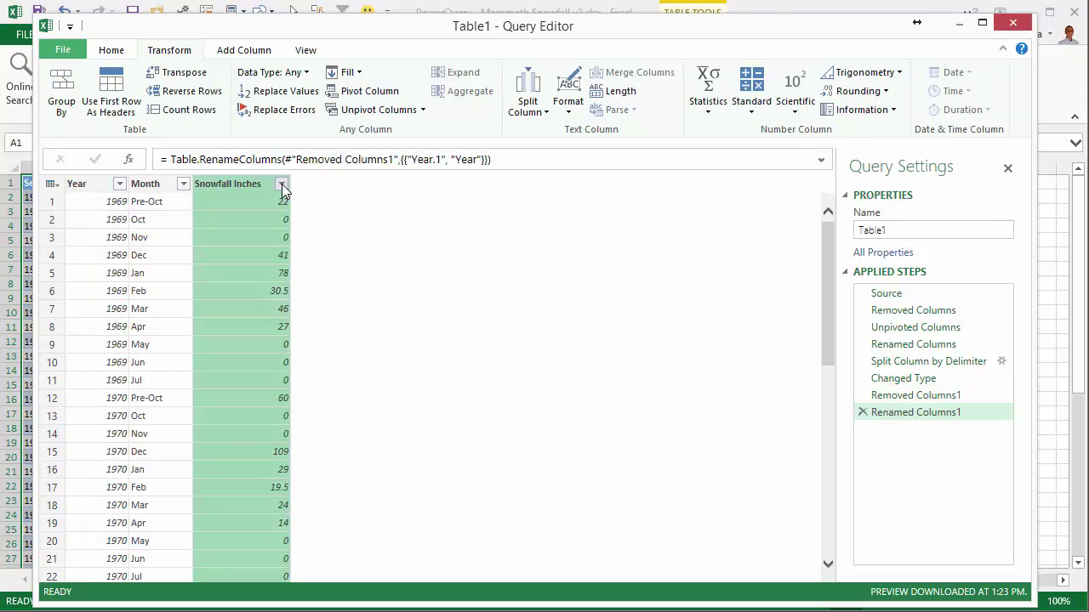
{"action": "left_click", "coordinate": [281, 184]}
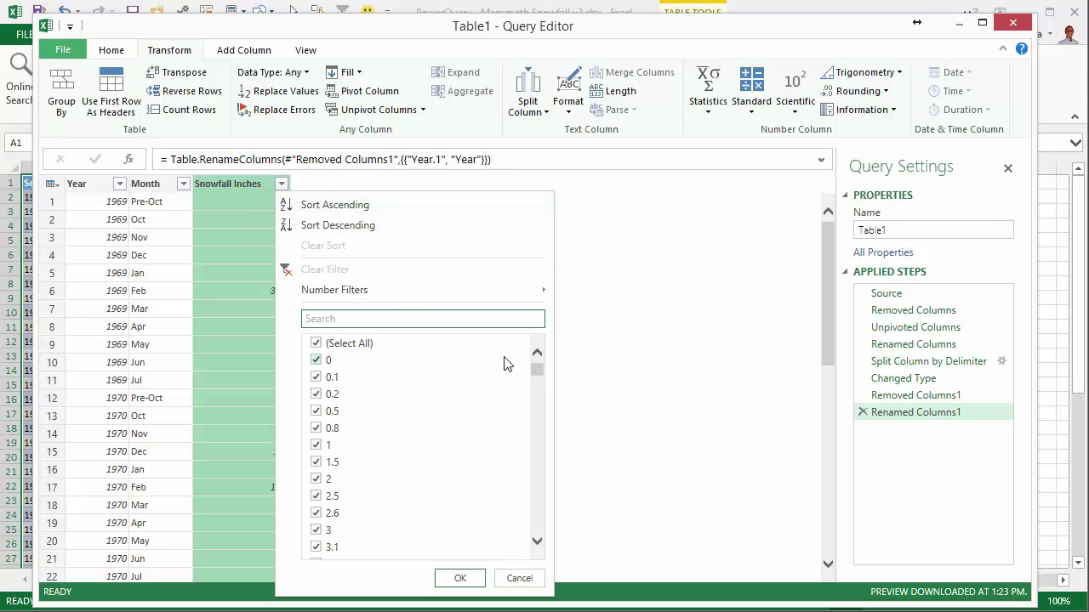
{"action": "left_click_drag", "start_coordinate": [539, 371], "coordinate": [543, 534]}
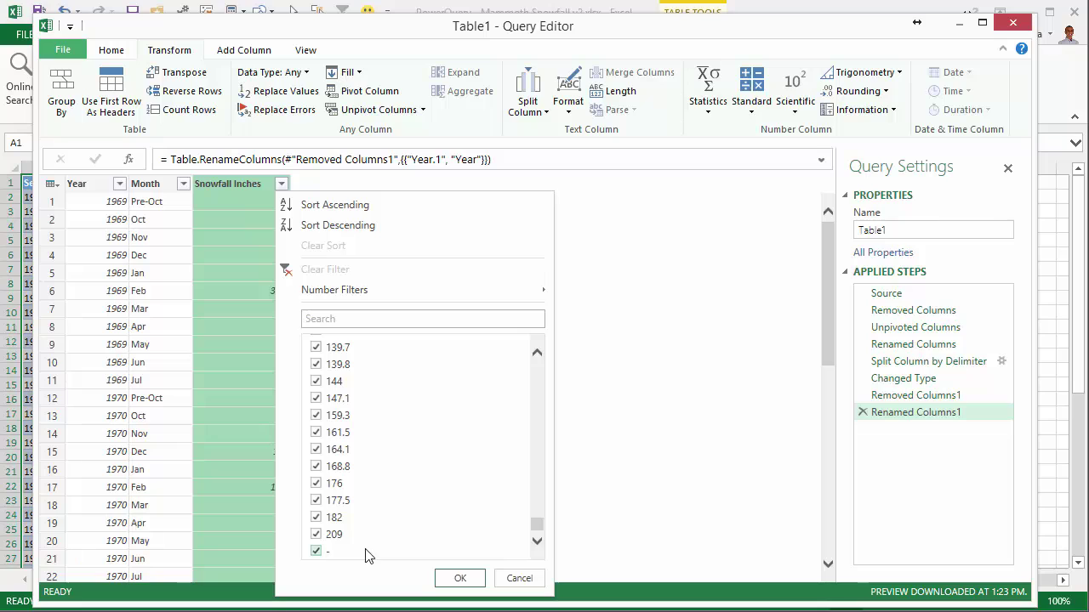
{"action": "left_click", "coordinate": [520, 578]}
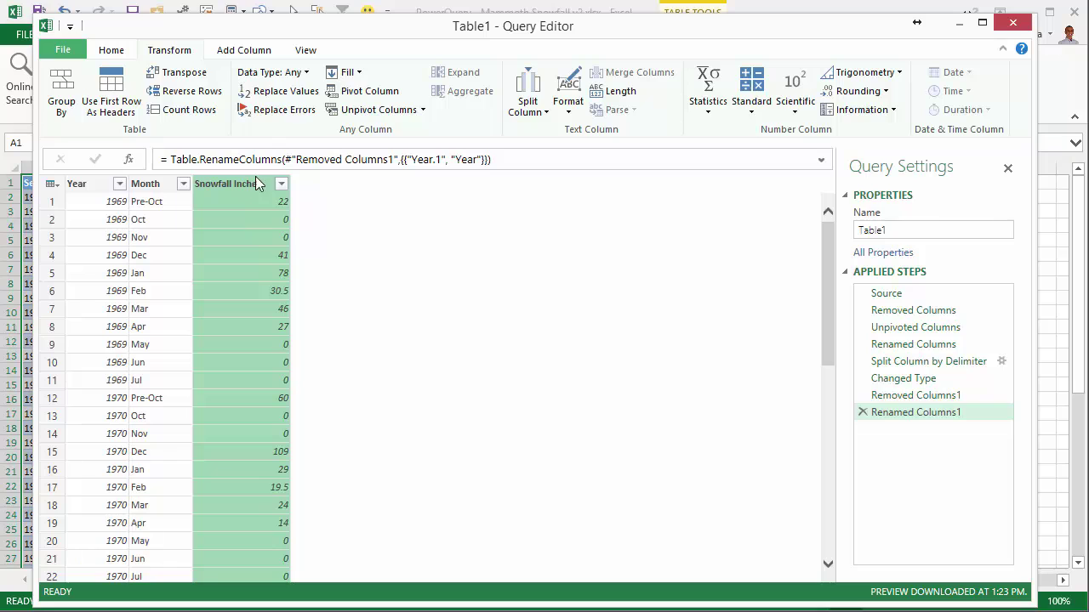
{"action": "left_click", "coordinate": [305, 97]}
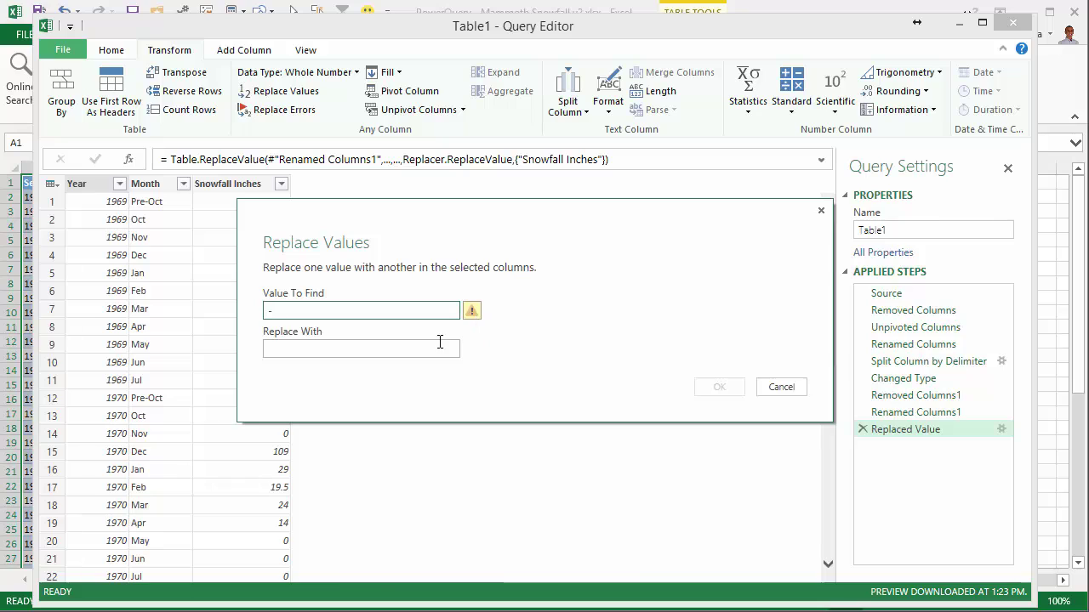
{"action": "left_click", "coordinate": [412, 351]}
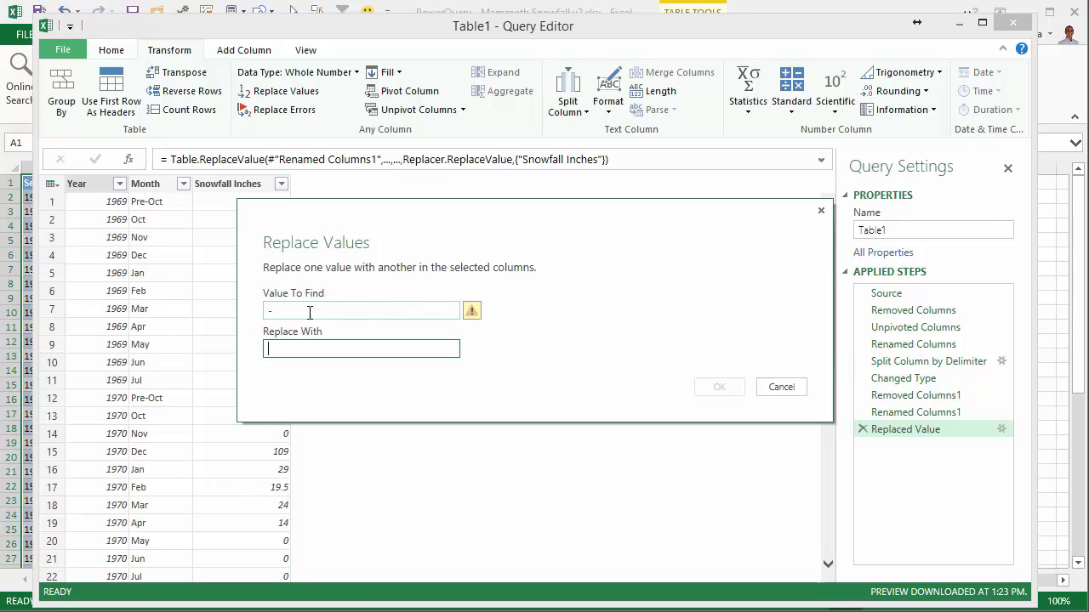
{"action": "left_click", "coordinate": [781, 387]}
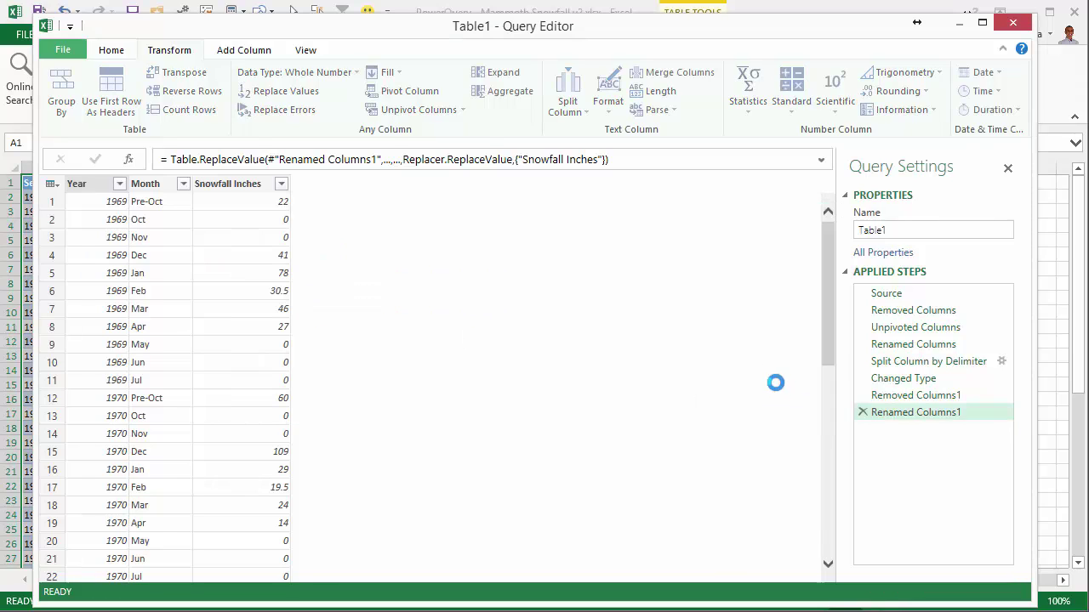
Change the data type of the Snowfall Inches column to Text
{"action": "left_click", "coordinate": [237, 185]}
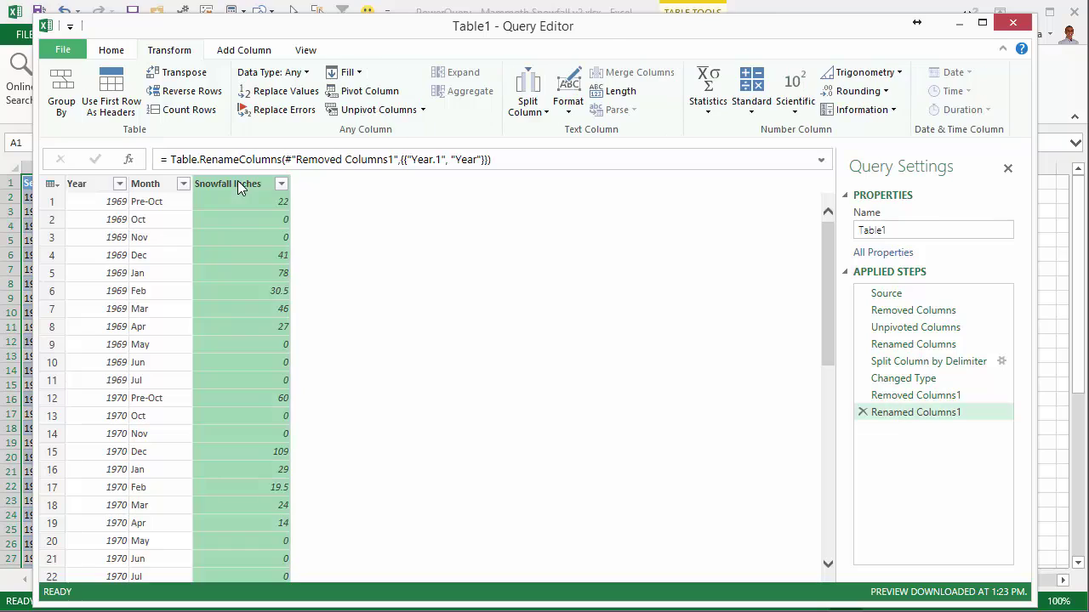
{"action": "left_click", "coordinate": [296, 74]}
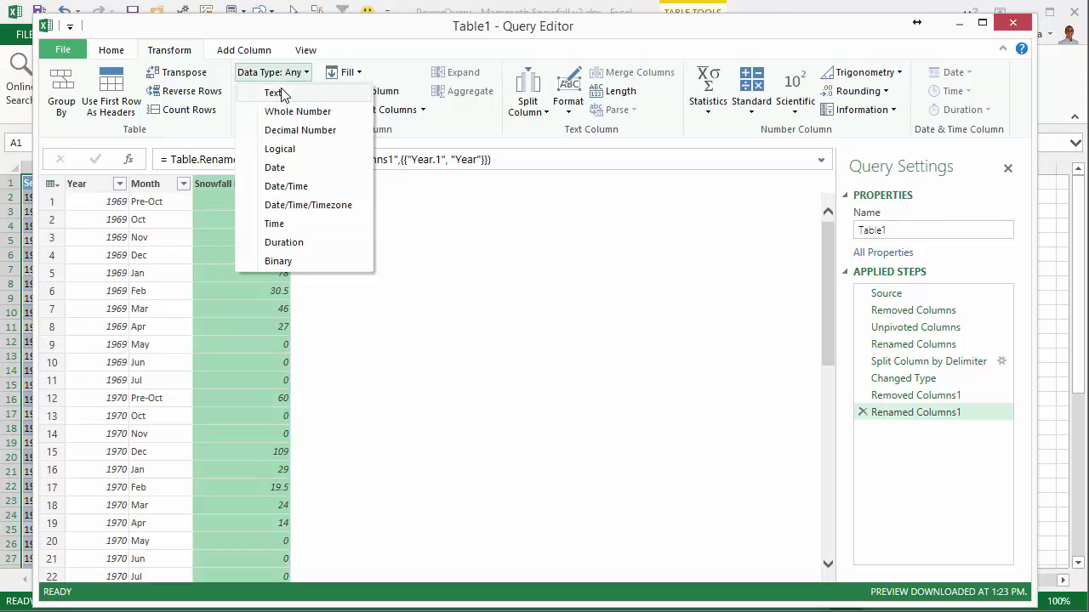
{"action": "left_click", "coordinate": [274, 92]}
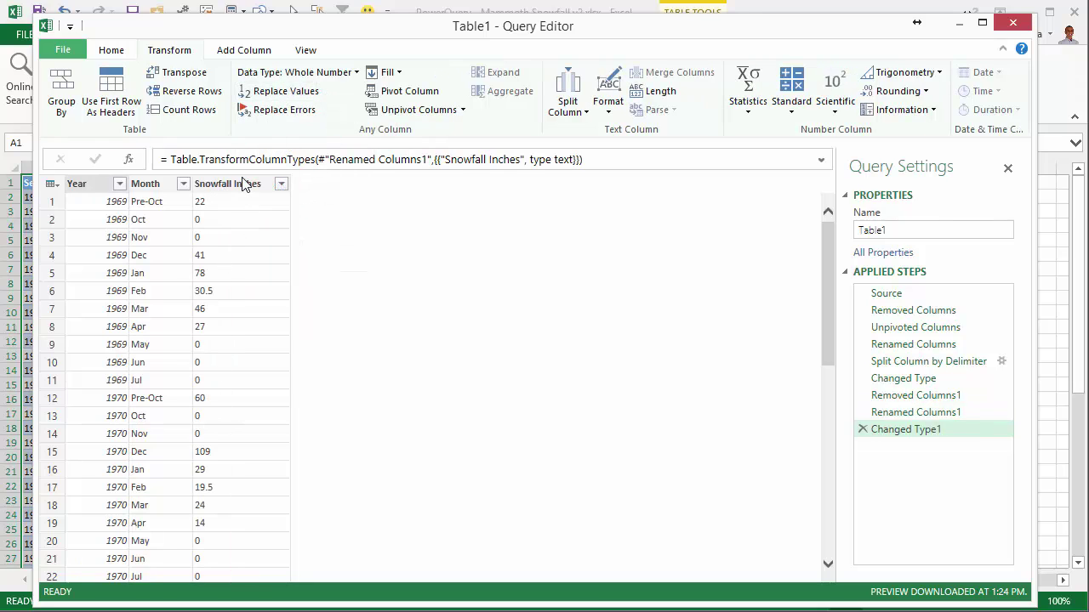
Replace every hyphen in the Snowfall Inches column with 0
{"action": "left_click", "coordinate": [242, 184]}
{"action": "left_click", "coordinate": [279, 91]}
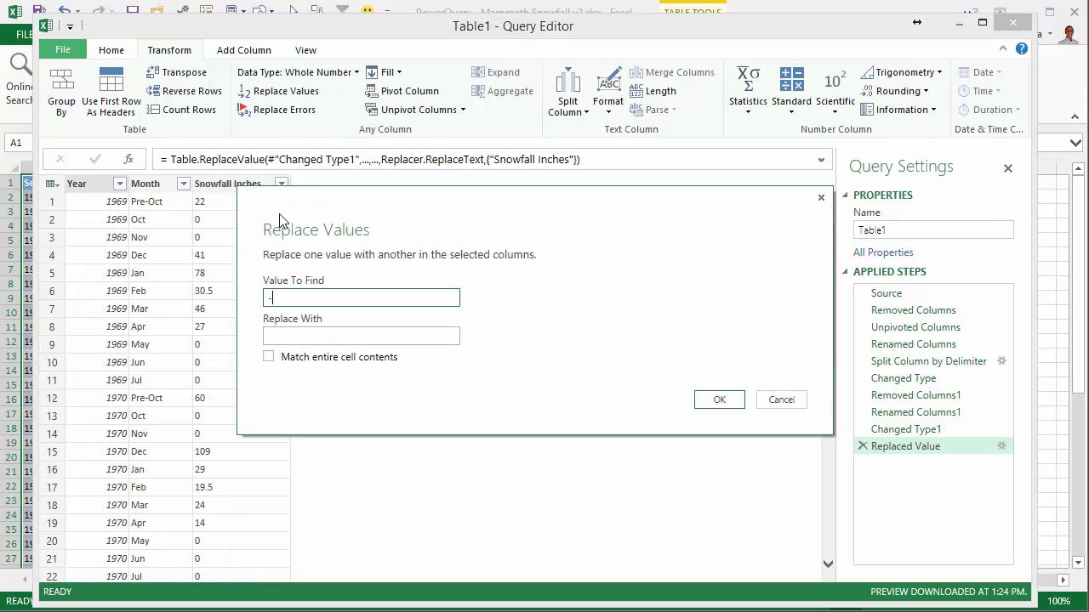
{"action": "left_click", "coordinate": [267, 335]}
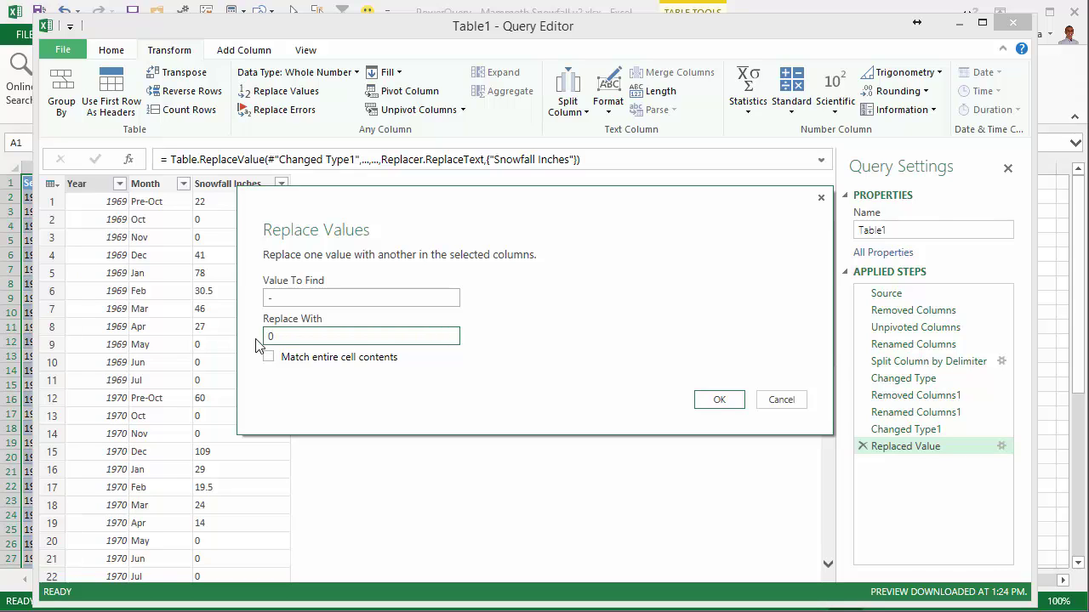
{"action": "left_click", "coordinate": [713, 400]}
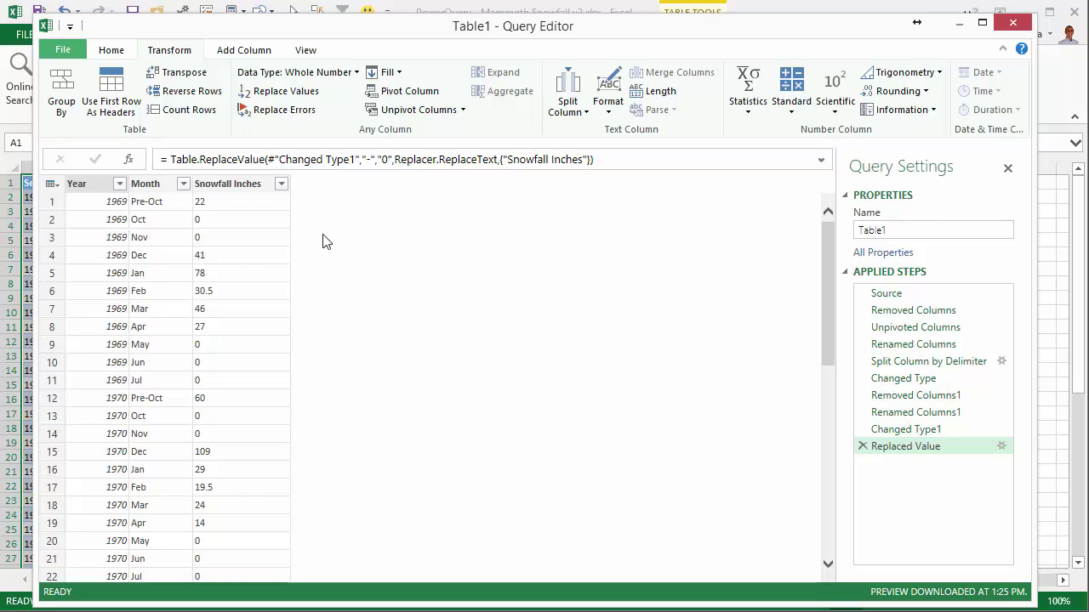
Change the data type of the Snowfall Inches column to Decimal Number
{"action": "left_click", "coordinate": [232, 187]}
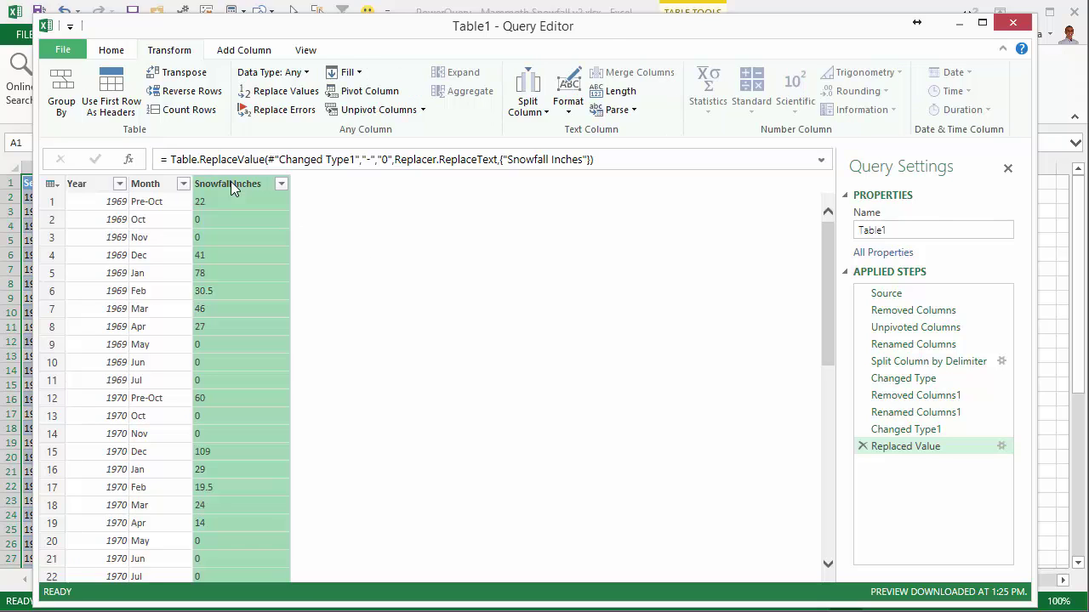
{"action": "left_click", "coordinate": [291, 75]}
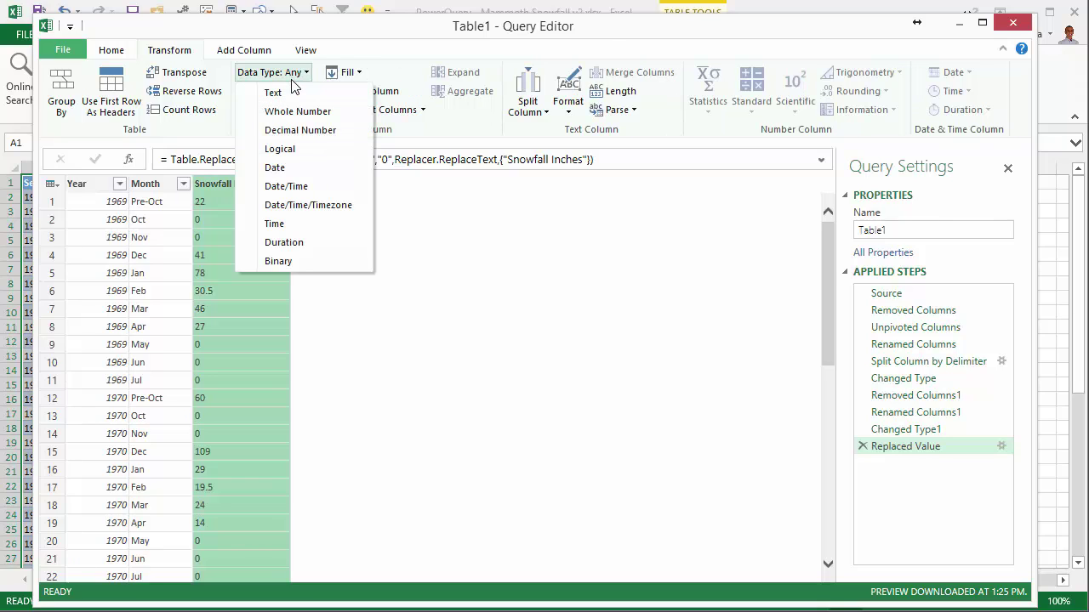
{"action": "left_click", "coordinate": [304, 132]}
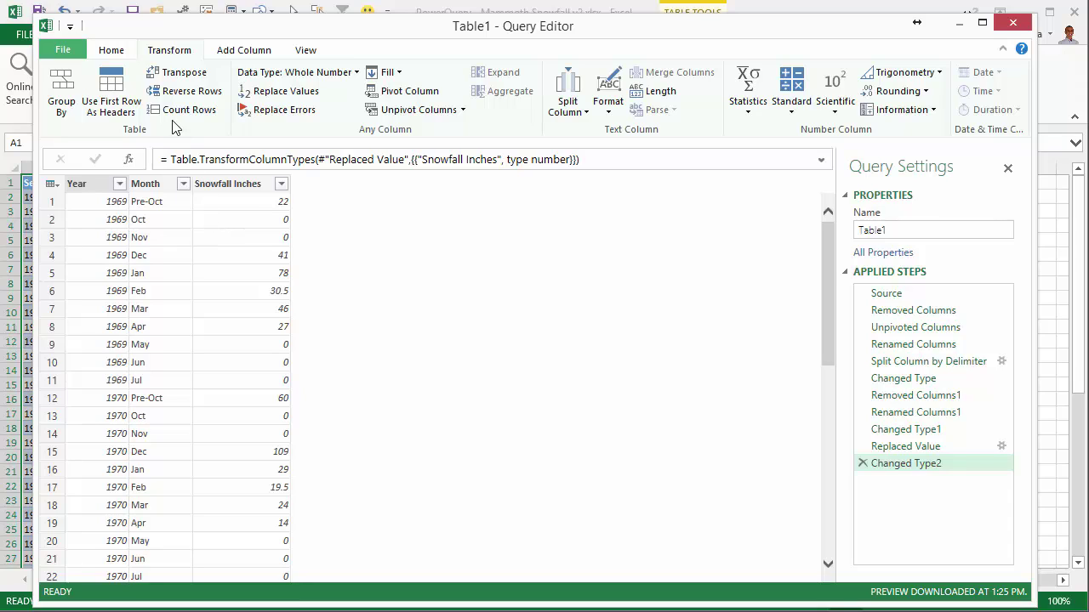
Close the query editor, load the cleaned table into the workbook, and preview the loaded query's details
{"action": "left_click", "coordinate": [108, 54]}
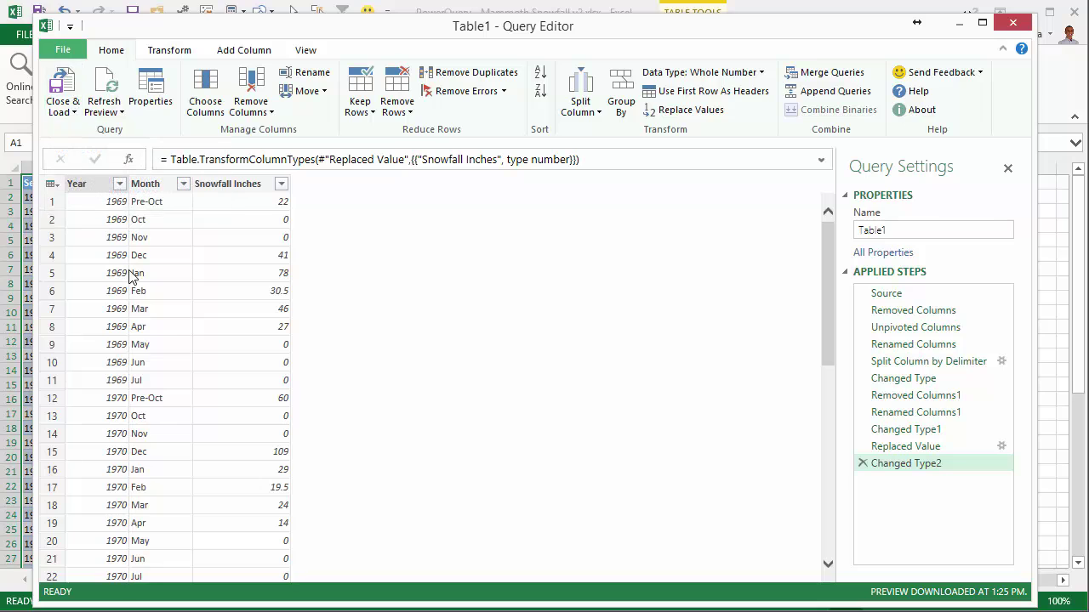
{"action": "left_click", "coordinate": [64, 85]}
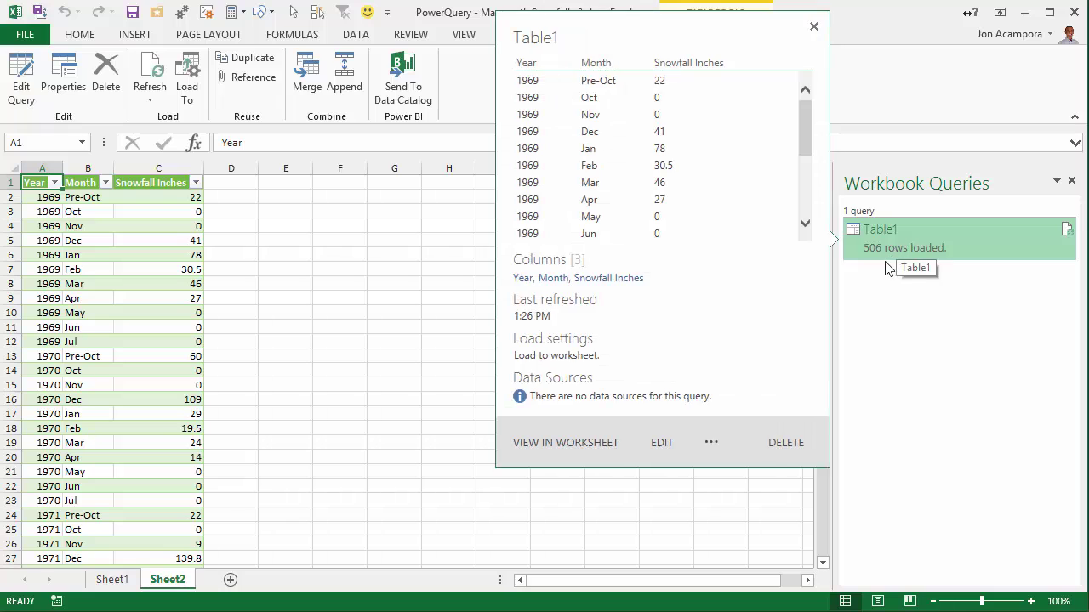
{"action": "mouse_move", "coordinate": [887, 262]}
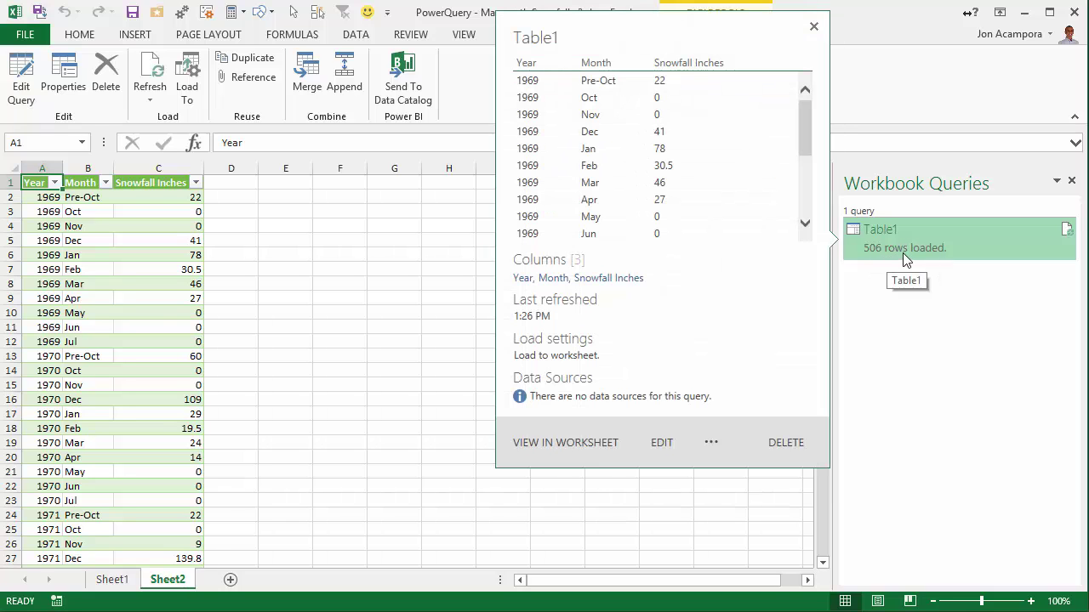